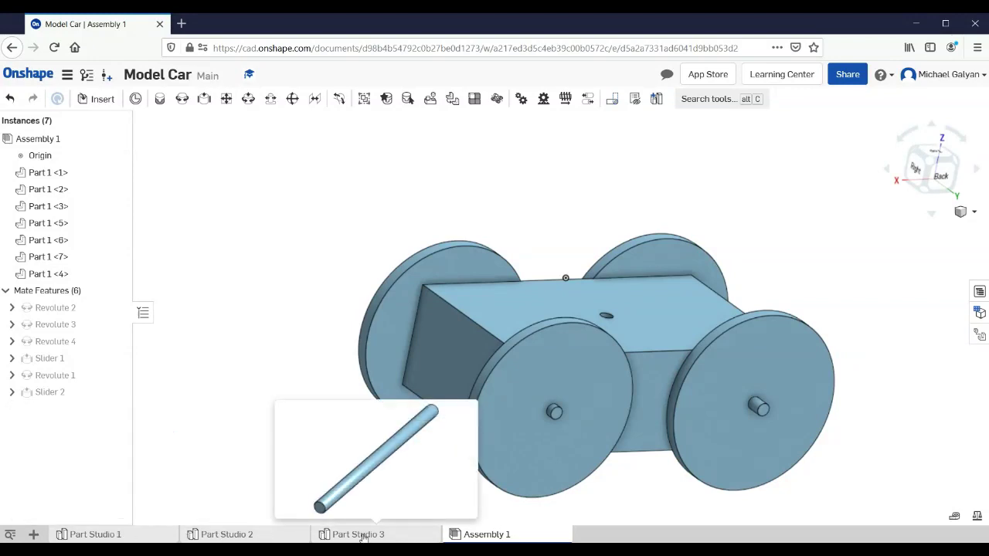
# Switch to Part Studio 2 and view the wheel disc face-on from the Front
pyautogui.click(232, 535)
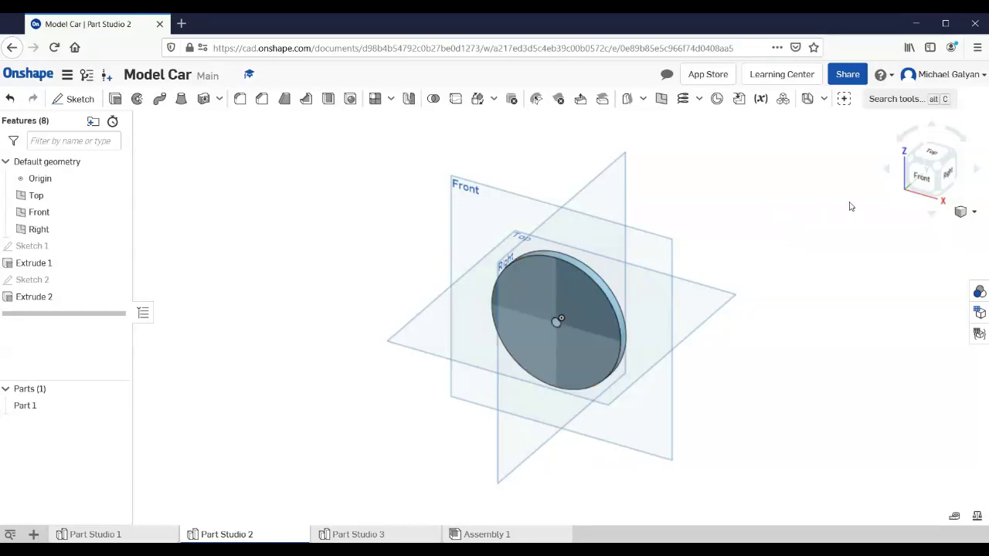
pyautogui.click(919, 179)
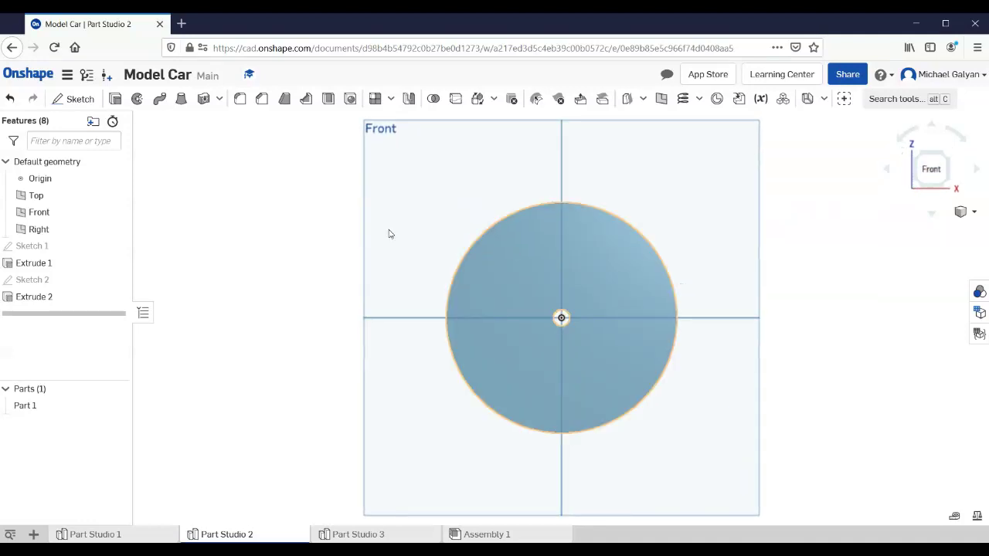
# Start a sketch on the wheel's face and write the text 'Galyan' above the centre
pyautogui.click(80, 98)
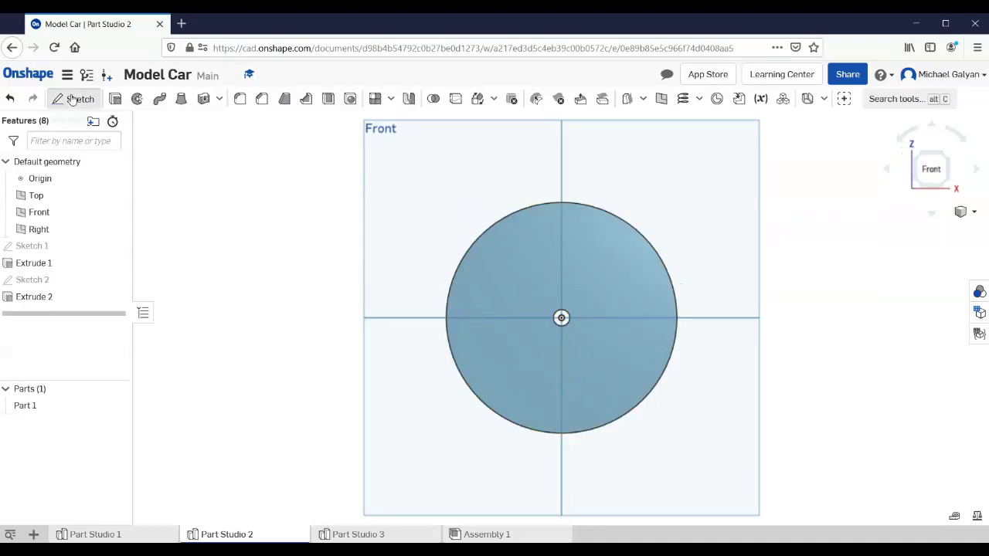
pyautogui.click(516, 274)
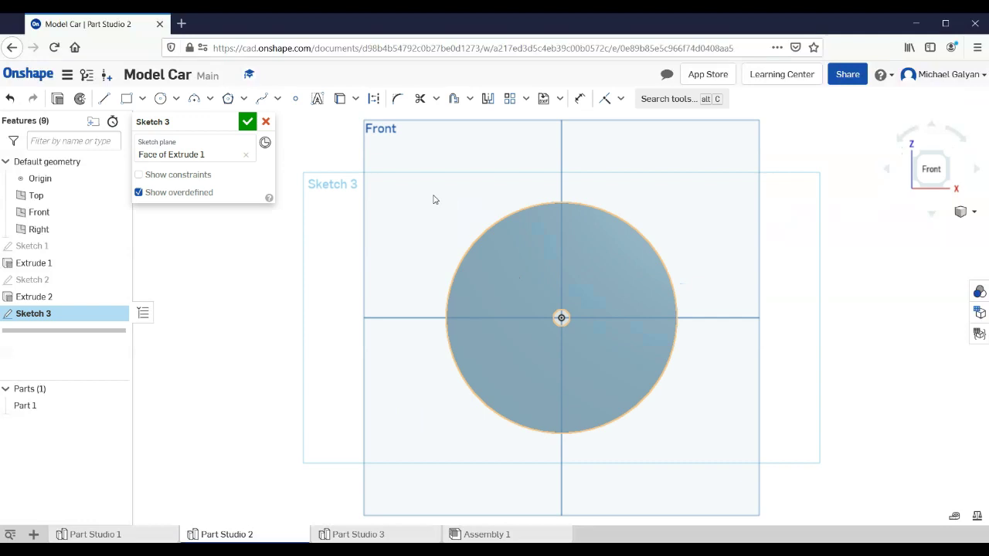
pyautogui.click(316, 101)
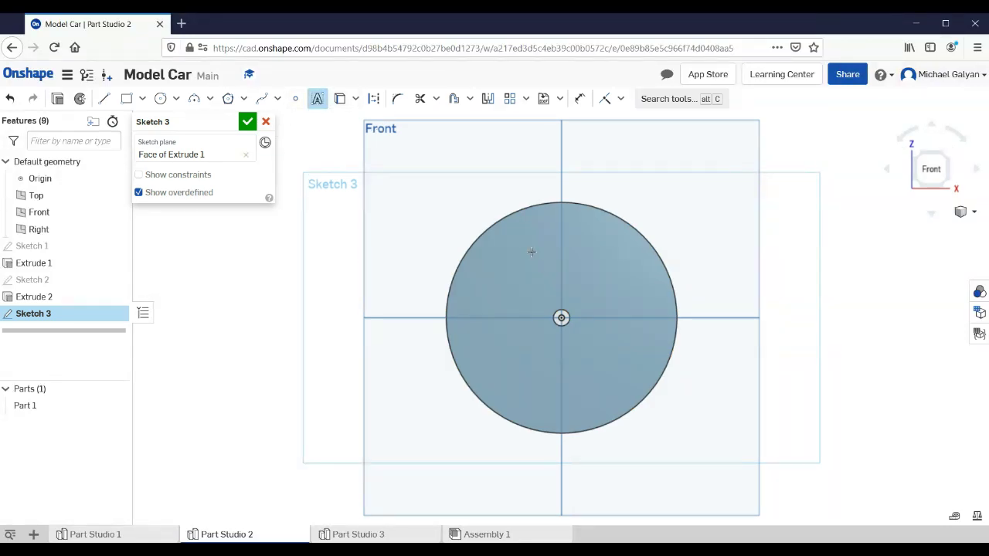
pyautogui.moveTo(529, 251); pyautogui.dragTo(605, 273)
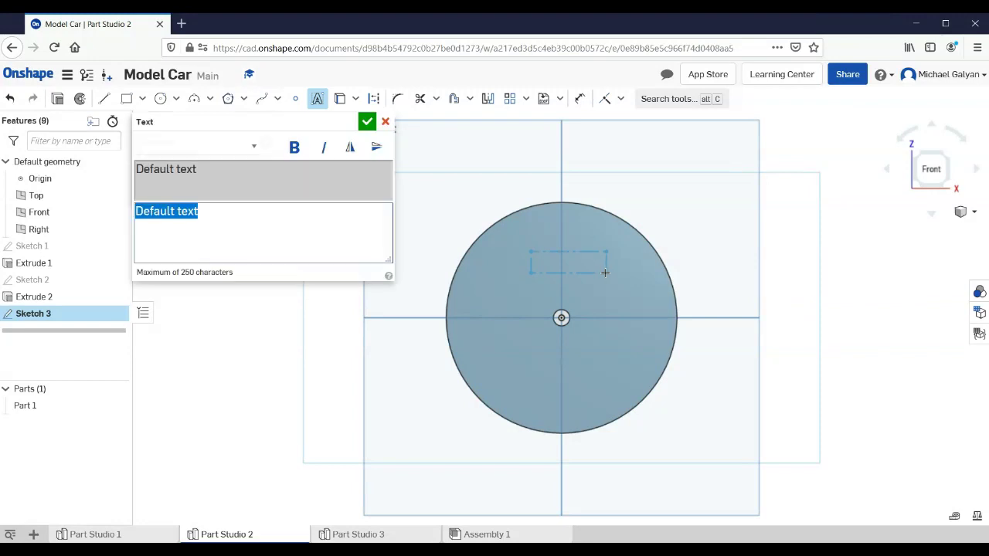
pyautogui.write('Gal')
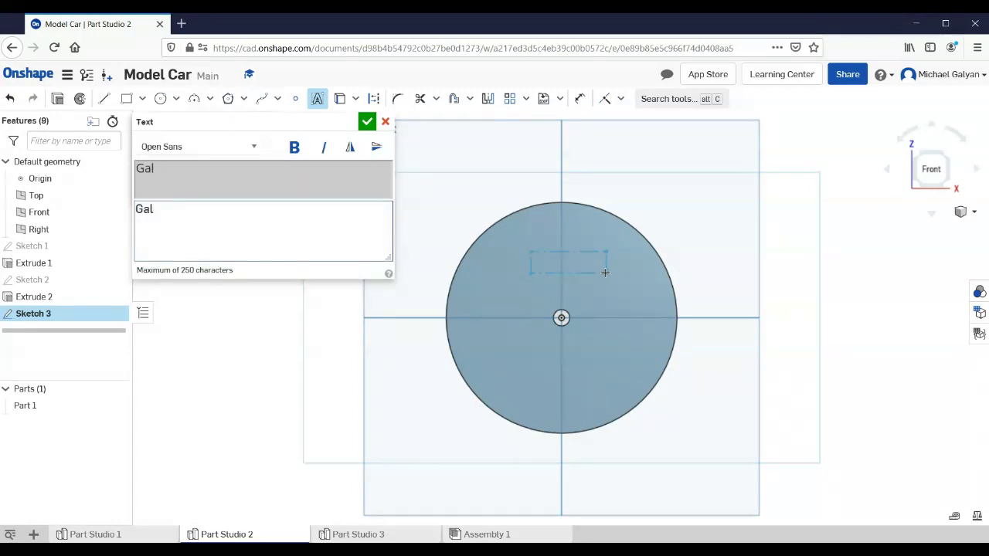
pyautogui.write('yan')
pyautogui.click(372, 126)
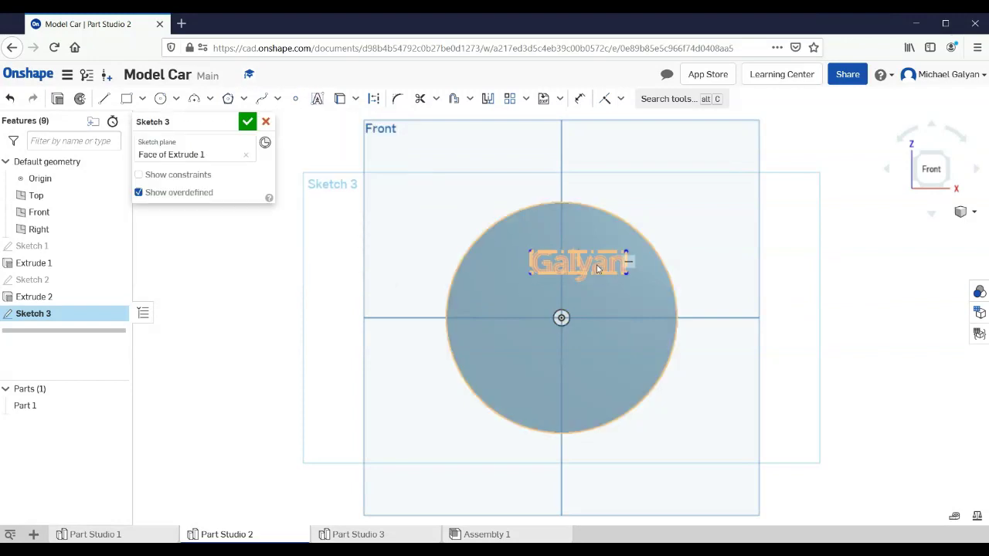
# Centre the Galyan text above the hole and finish Sketch 3
pyautogui.moveTo(596, 268); pyautogui.dragTo(581, 270)
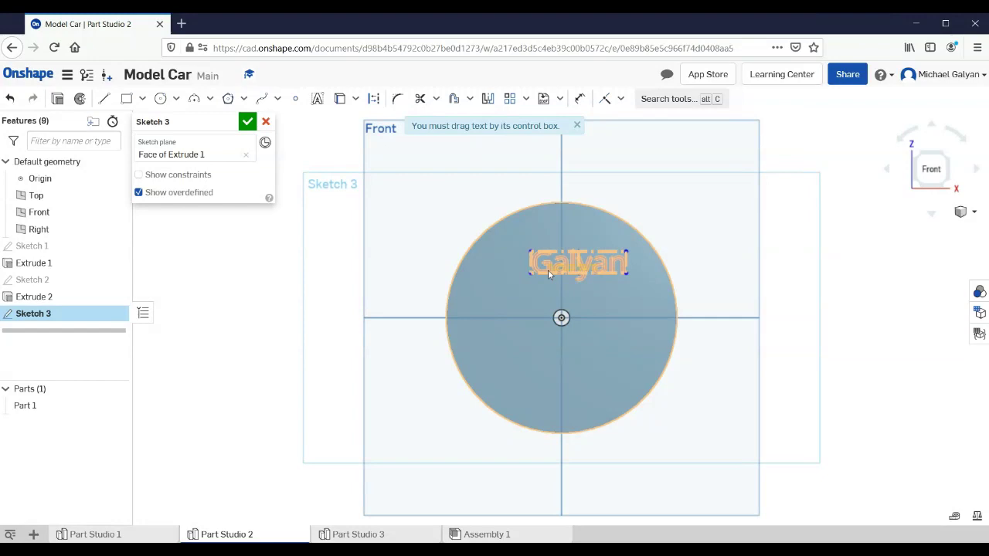
pyautogui.click(548, 269)
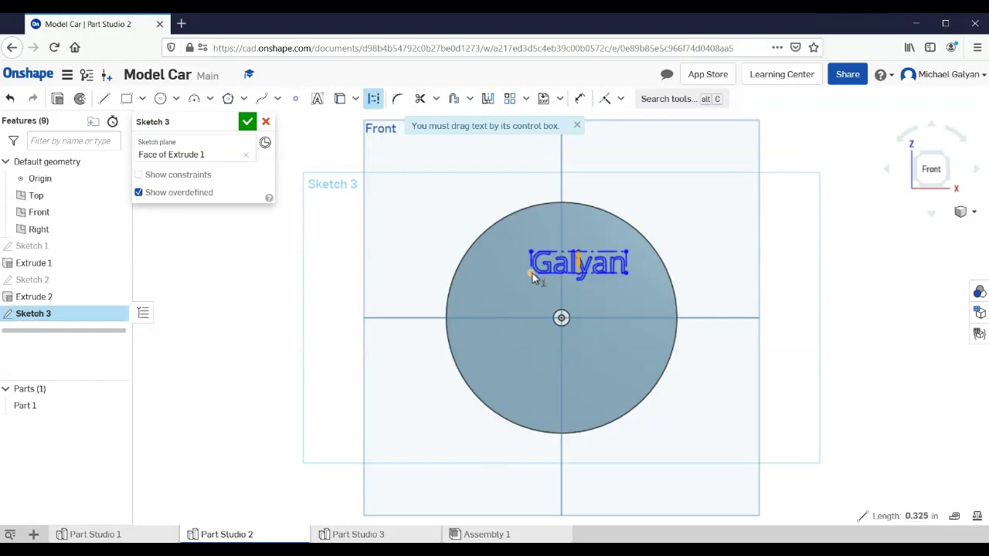
pyautogui.moveTo(581, 266); pyautogui.dragTo(564, 265)
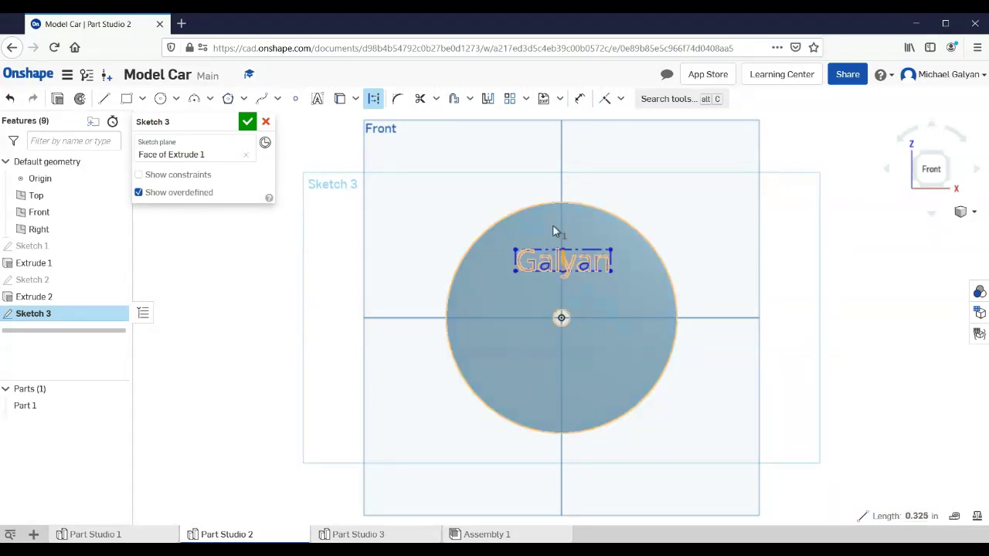
pyautogui.click(250, 128)
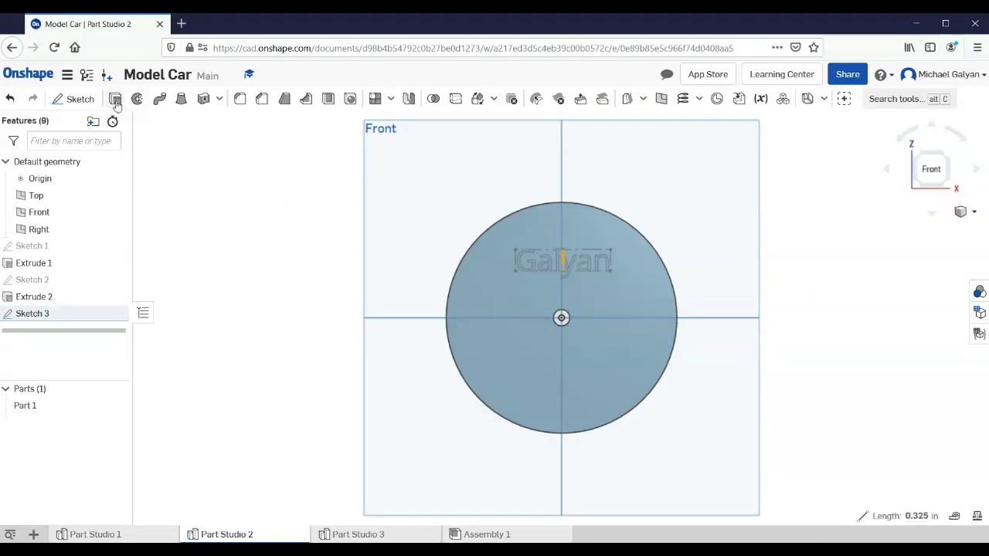
# Extrude the Galyan sketch Through all, flipped to point into the disc
pyautogui.click(115, 99)
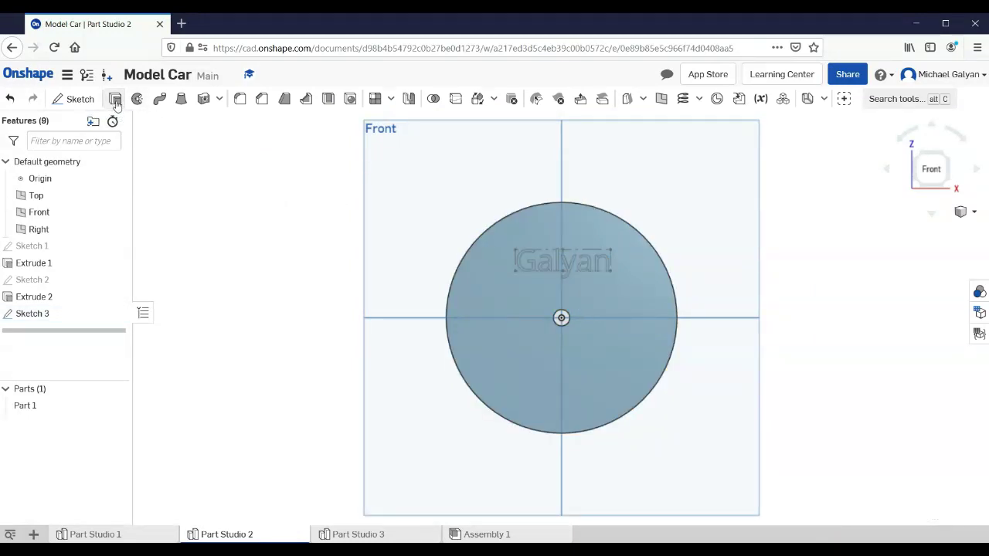
pyautogui.click(549, 267)
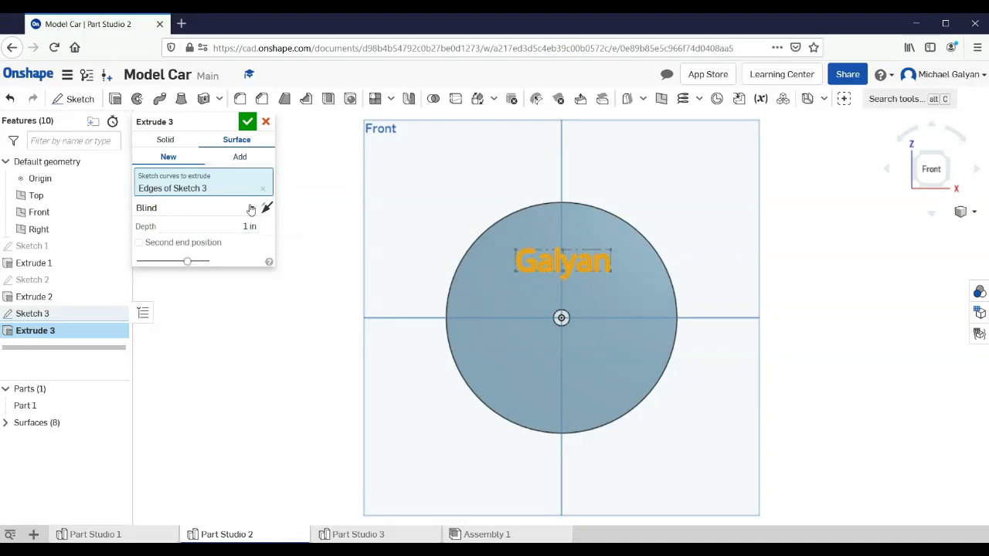
pyautogui.click(249, 210)
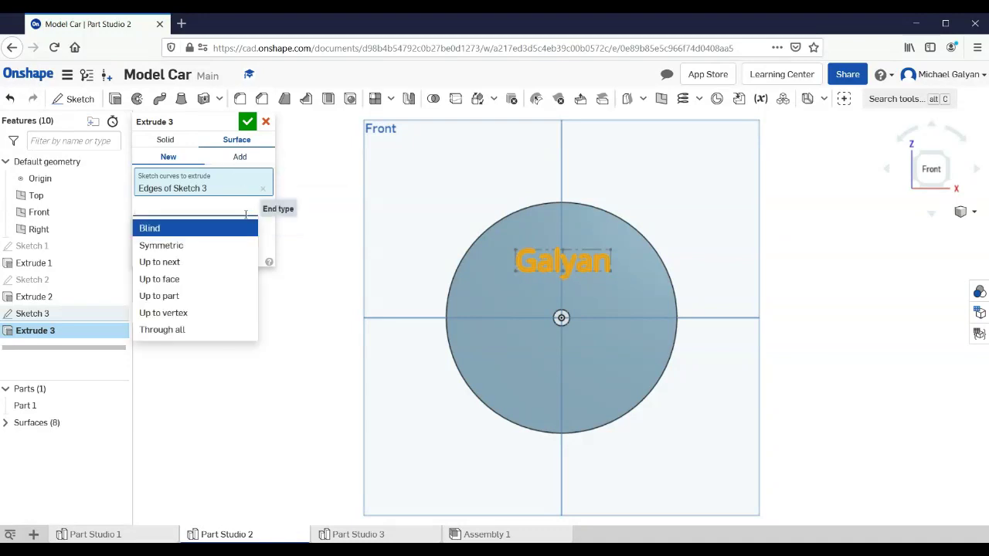
pyautogui.click(199, 329)
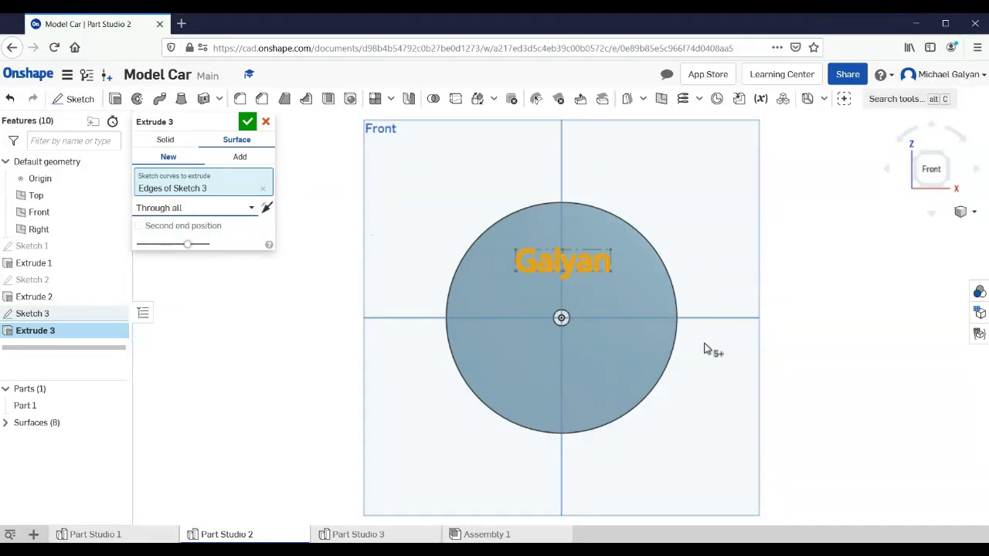
pyautogui.moveTo(700, 348); pyautogui.dragTo(664, 349, button='right')
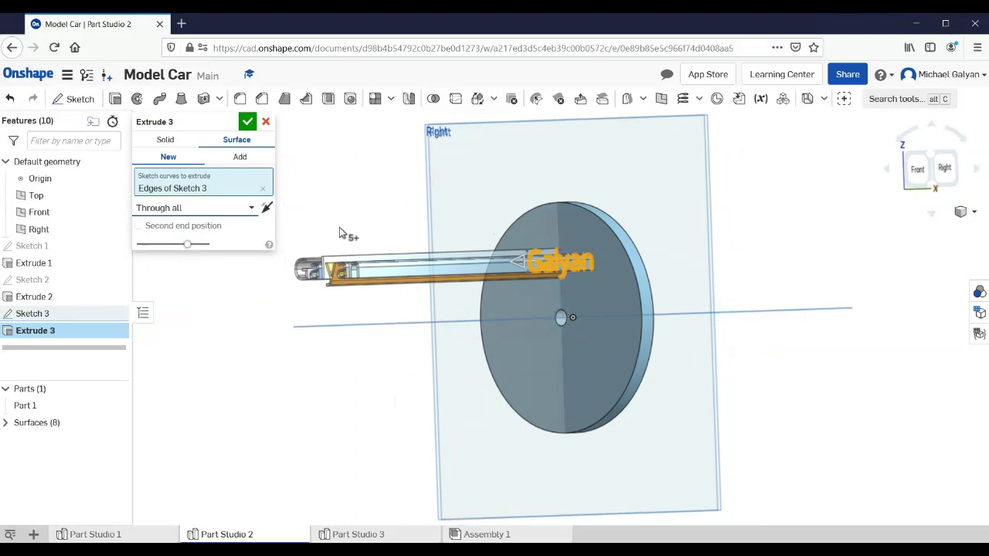
pyautogui.click(266, 208)
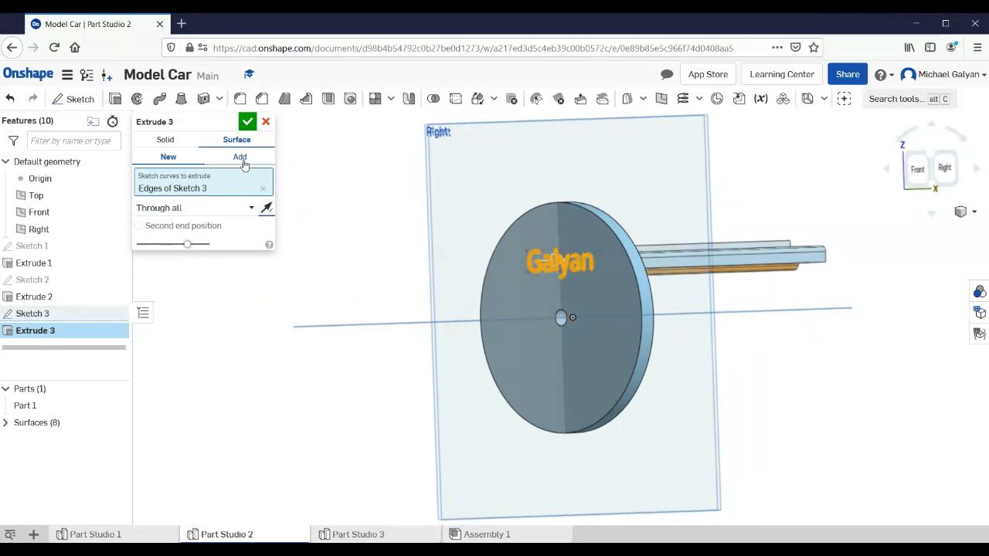
# Make it a Solid Remove cut of the Galyan letter faces and confirm Extrude 3
pyautogui.click(183, 146)
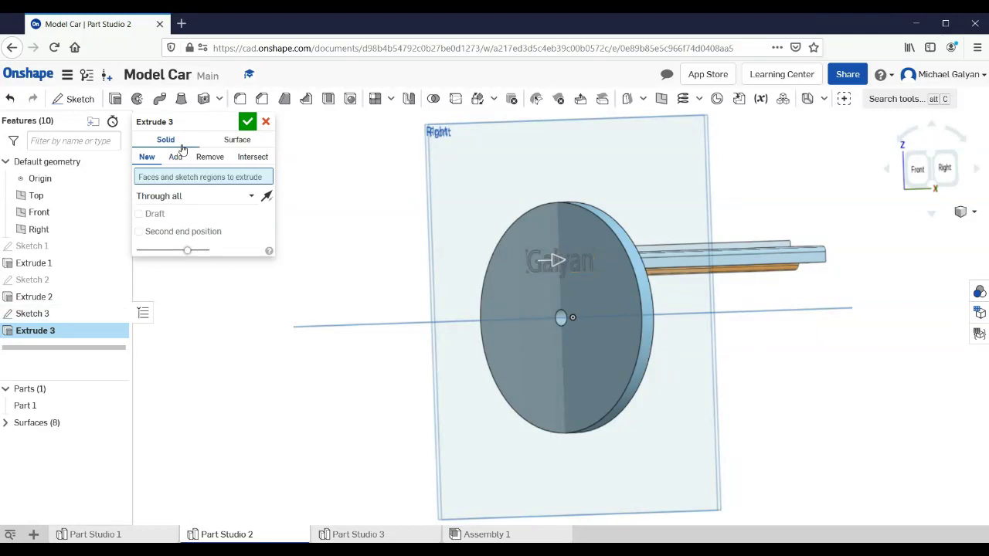
pyautogui.click(209, 158)
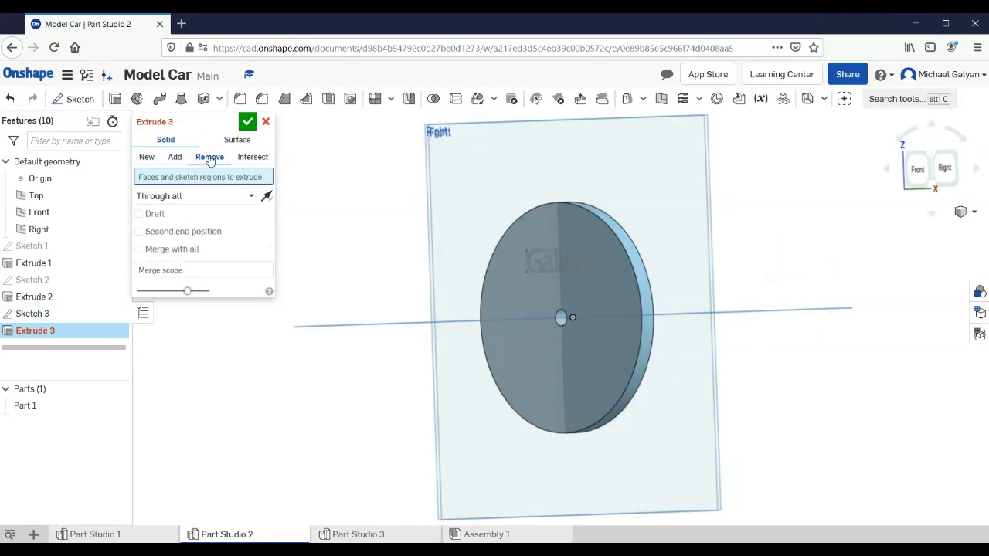
pyautogui.click(552, 267)
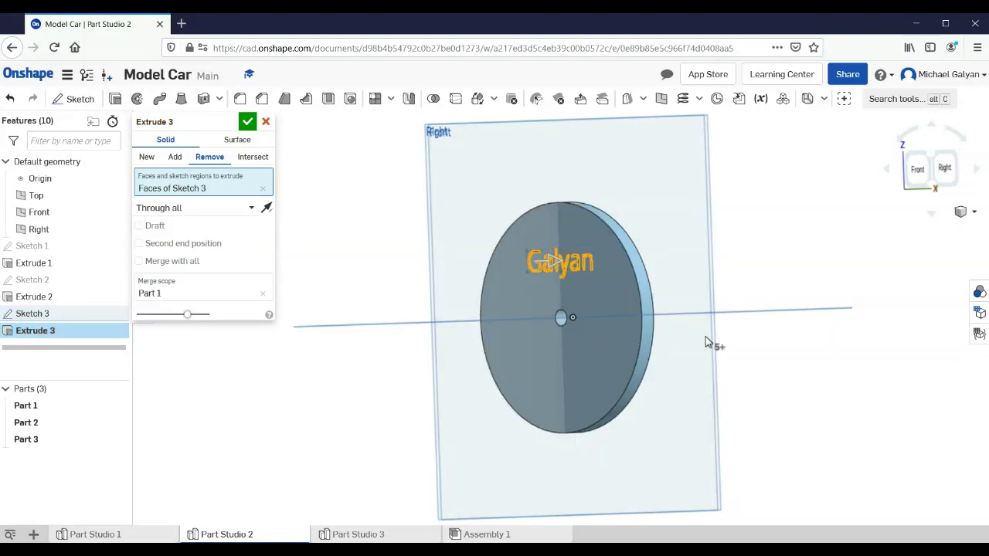
pyautogui.moveTo(705, 342)
pyautogui.mouseDown(button='right')
pyautogui.moveTo(629, 353)
pyautogui.moveTo(729, 356)
pyautogui.mouseUp(button='right')
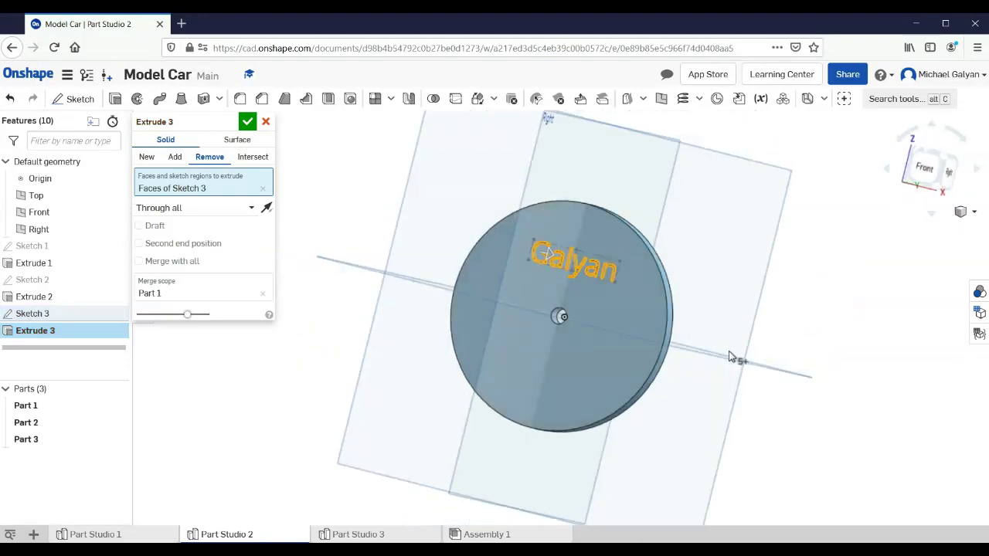
pyautogui.click(246, 122)
pyautogui.moveTo(697, 349)
pyautogui.mouseDown(button='right')
pyautogui.moveTo(724, 362)
pyautogui.moveTo(567, 357)
pyautogui.moveTo(636, 369)
pyautogui.moveTo(695, 357)
pyautogui.mouseUp(button='right')
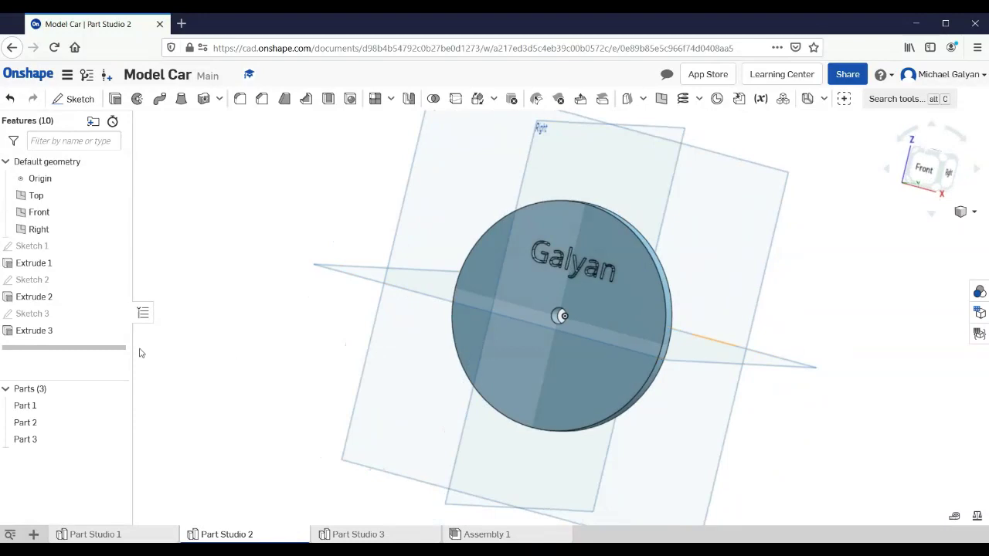
# Delete the text cut and recreate it as a Remove extrude set to Through all
pyautogui.rightClick(38, 332)
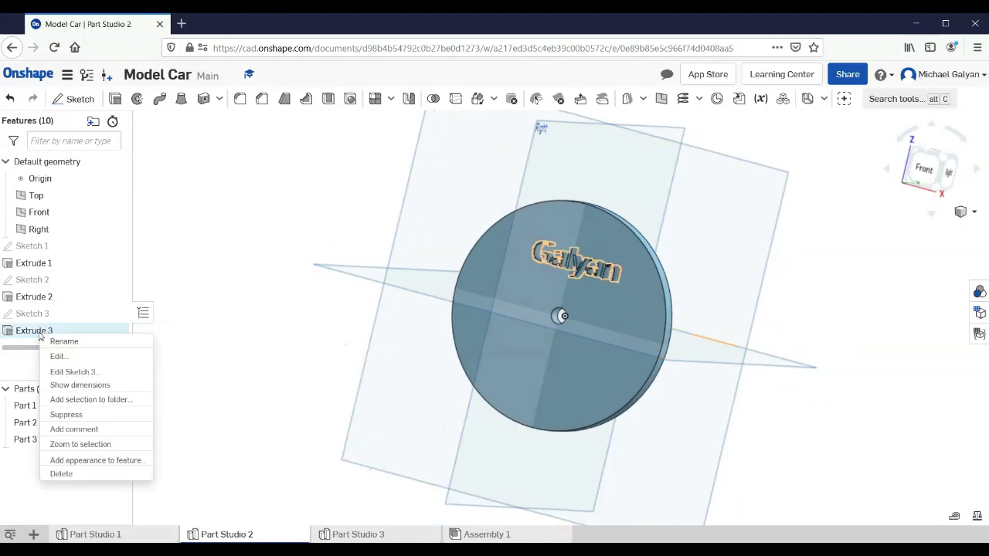
pyautogui.click(74, 475)
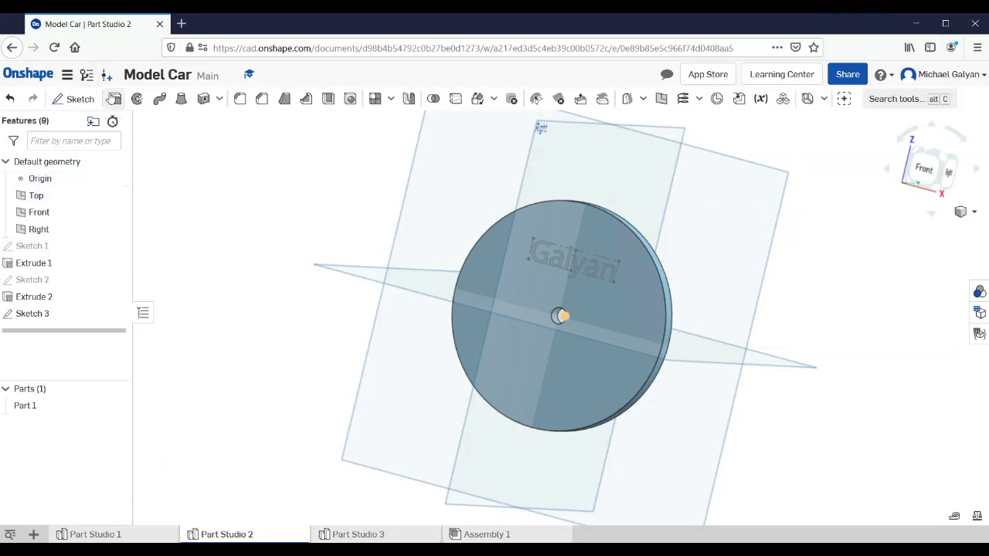
pyautogui.click(113, 99)
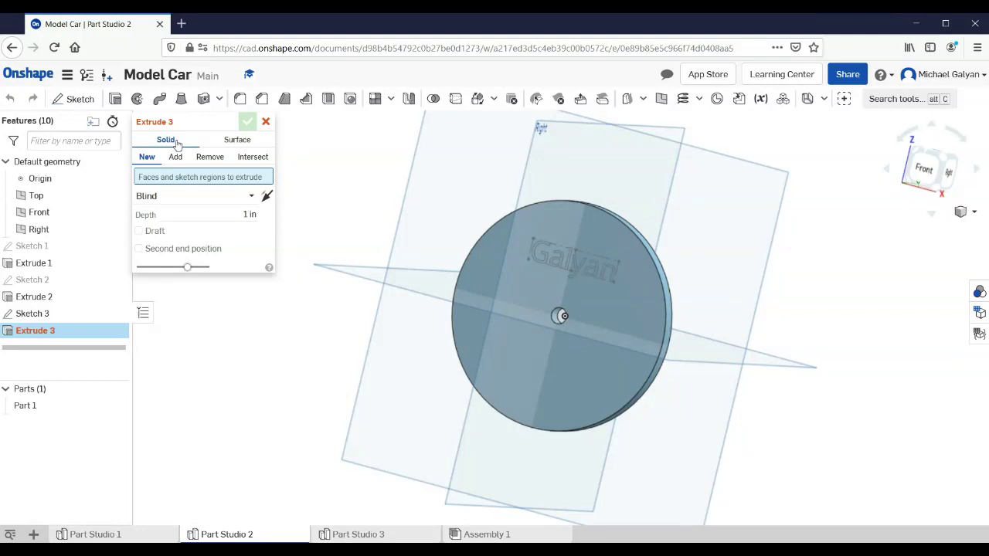
pyautogui.click(207, 158)
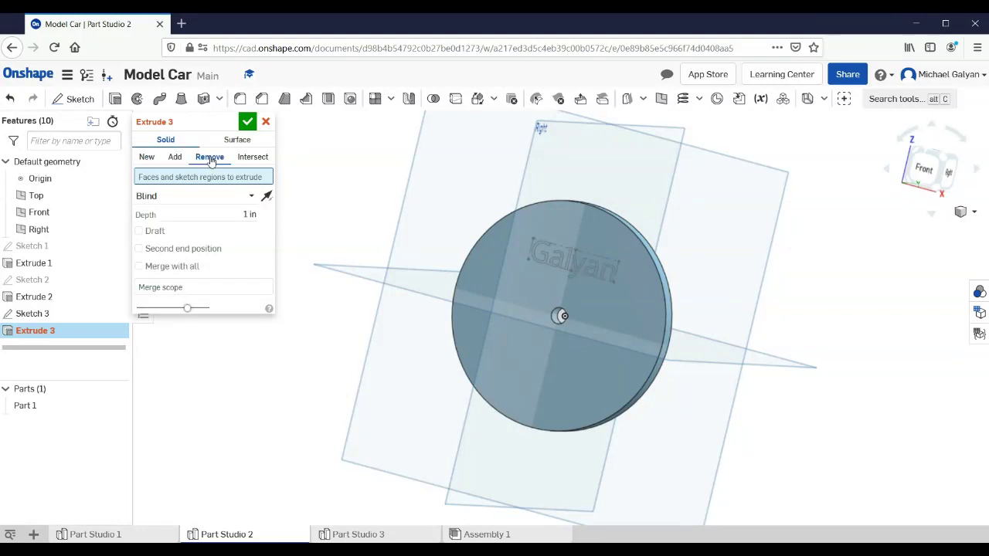
pyautogui.click(553, 261)
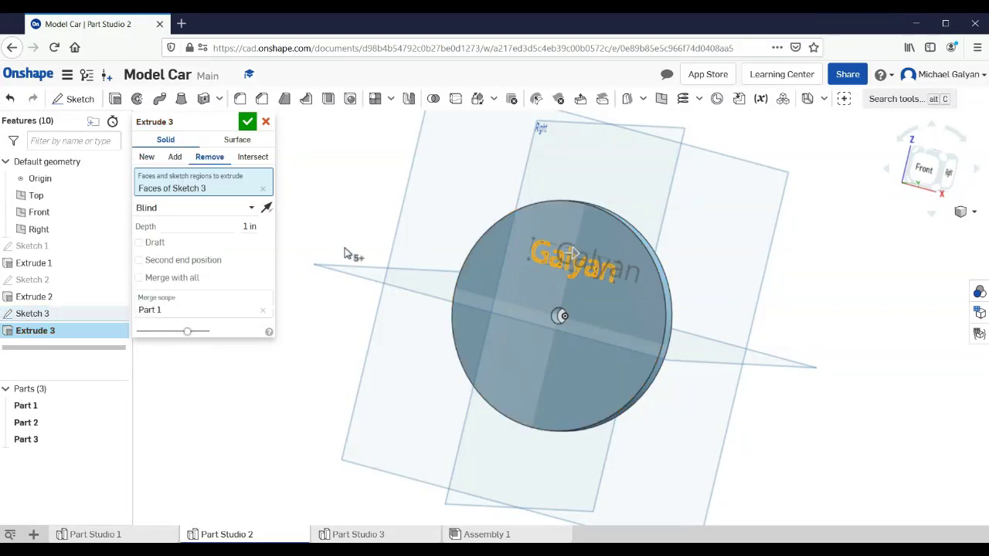
pyautogui.click(251, 211)
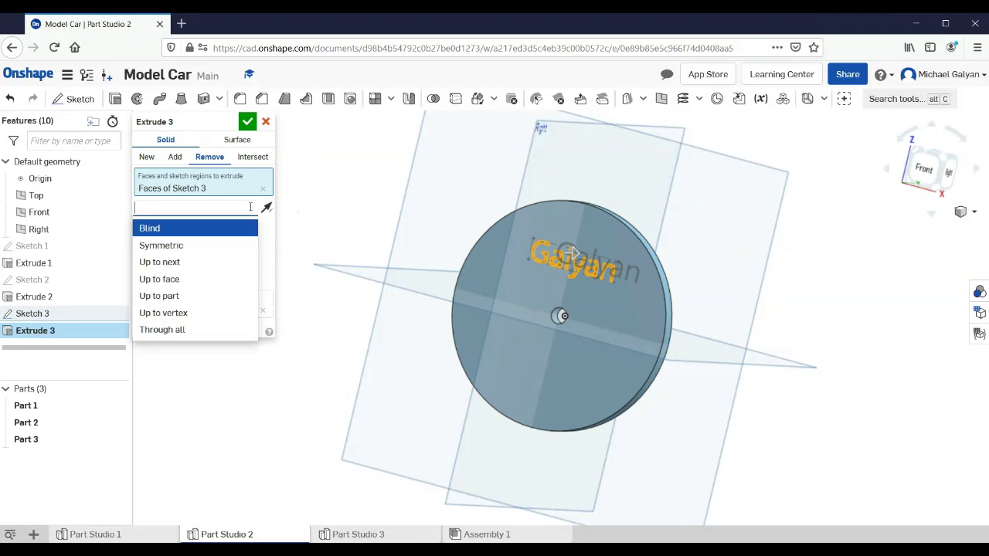
pyautogui.click(194, 330)
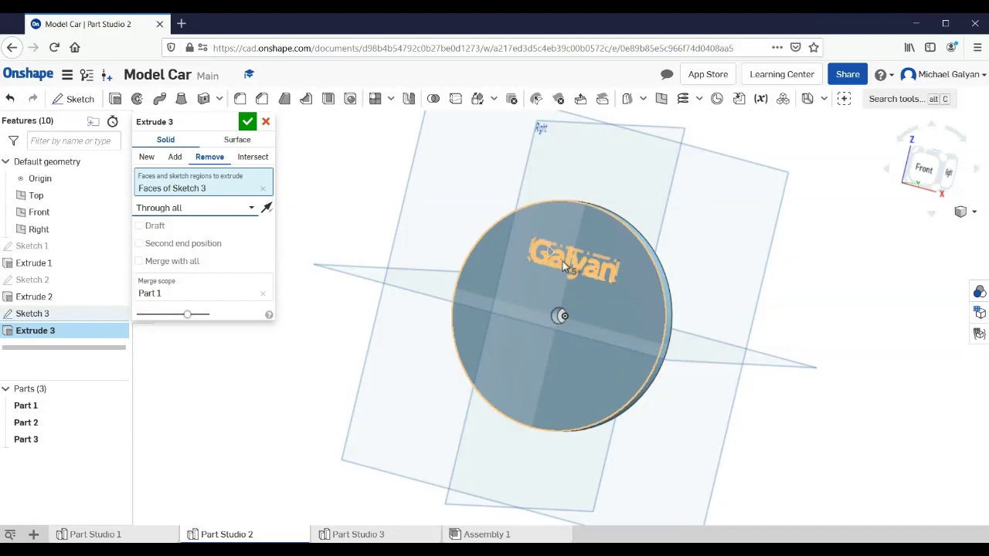
pyautogui.click(562, 263)
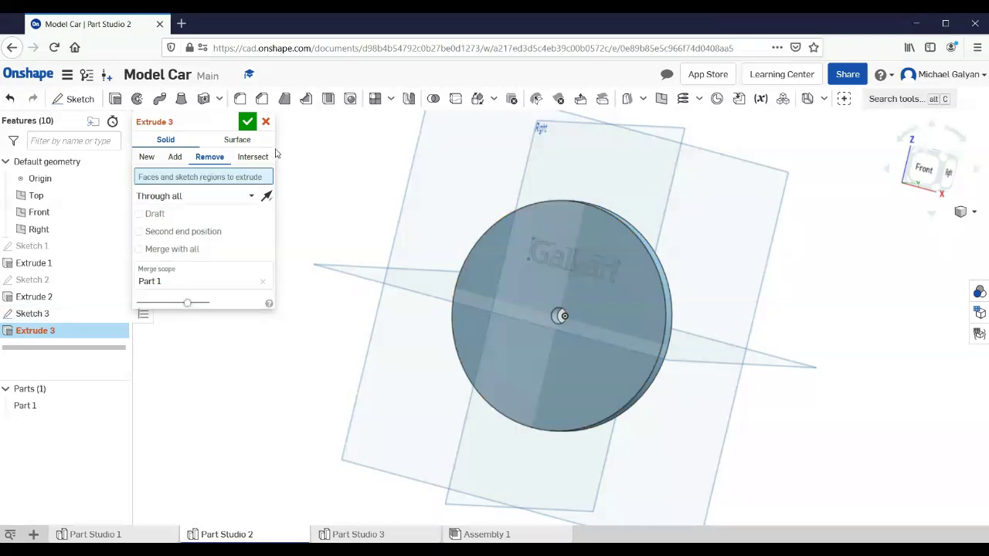
pyautogui.click(247, 123)
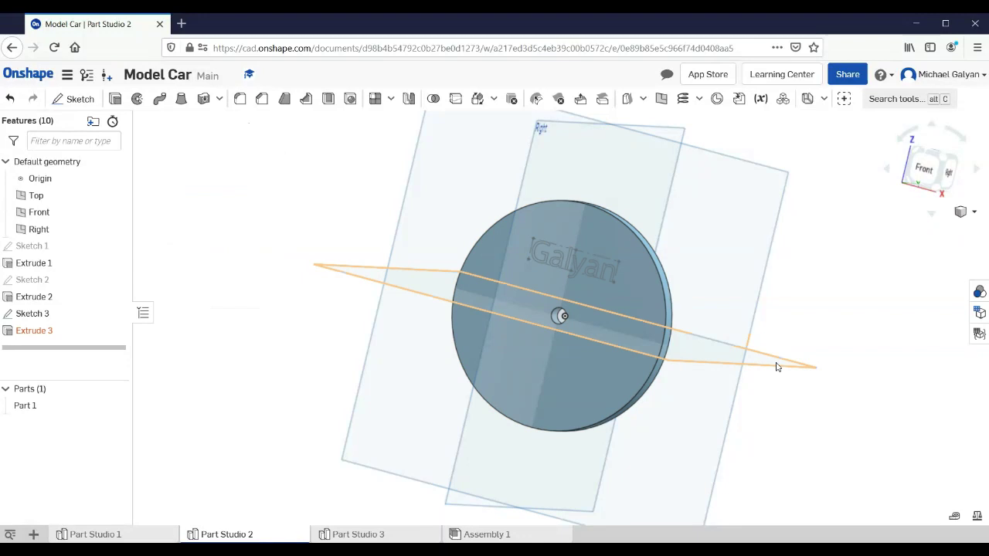
# Edit Extrude 3 to use all of Sketch 3's text regions so the lettering cuts through
pyautogui.moveTo(777, 364)
pyautogui.mouseDown(button='right')
pyautogui.moveTo(632, 366)
pyautogui.moveTo(805, 353)
pyautogui.mouseUp(button='right')
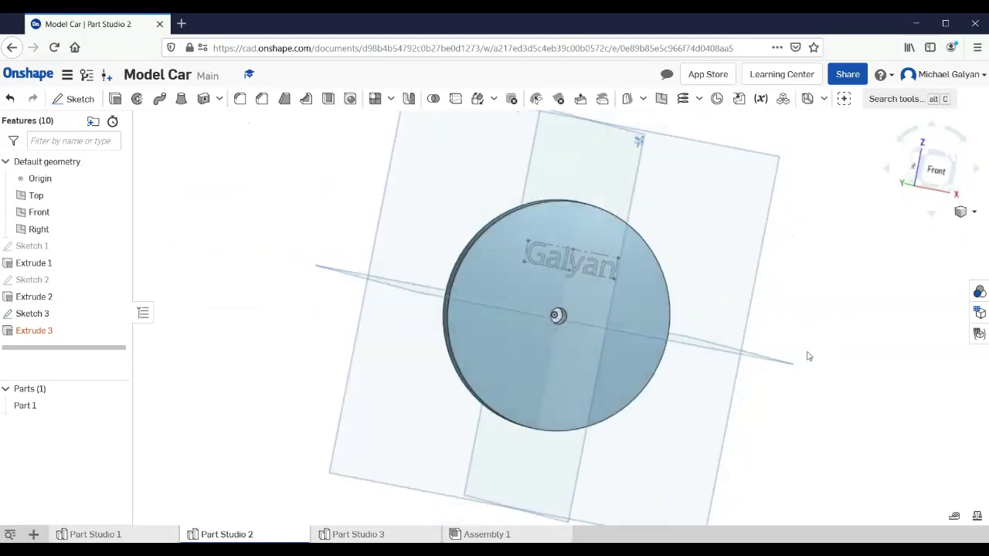
pyautogui.doubleClick(46, 334)
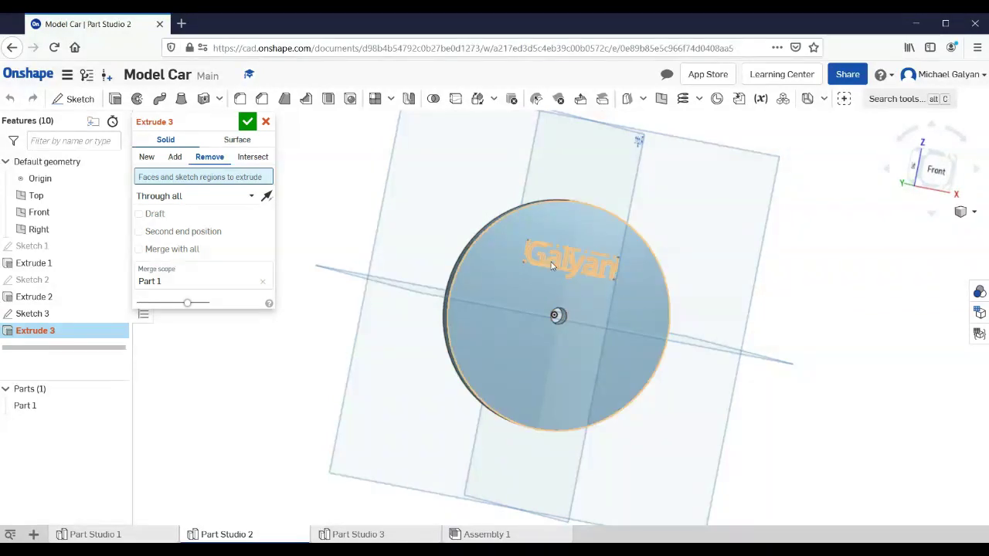
pyautogui.click(117, 312)
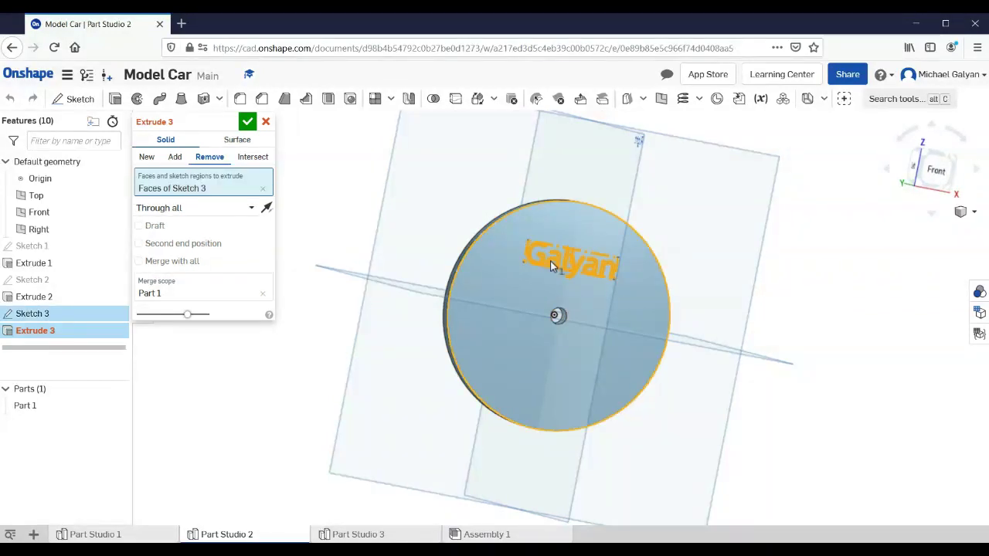
pyautogui.click(247, 124)
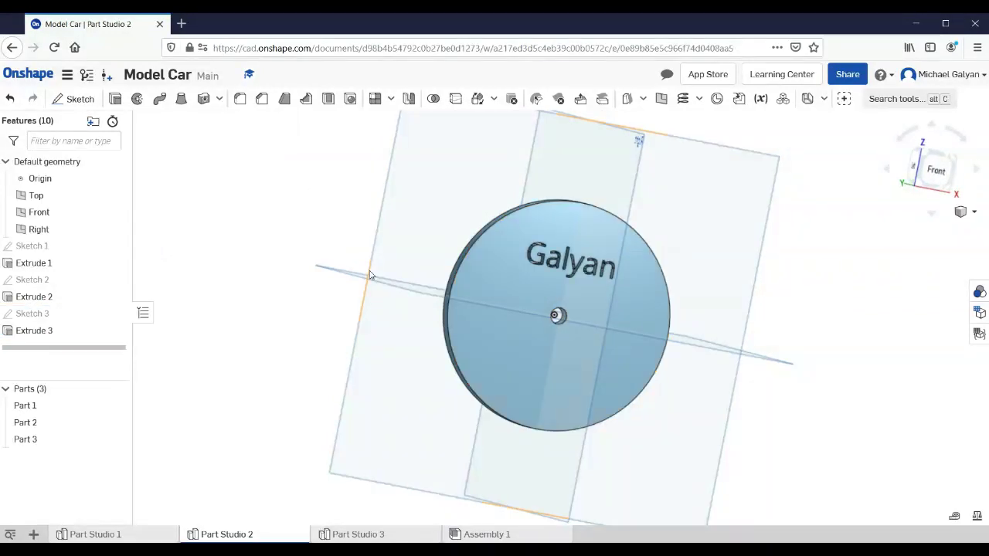
pyautogui.moveTo(376, 276)
pyautogui.mouseDown(button='right')
pyautogui.moveTo(501, 308)
pyautogui.moveTo(379, 320)
pyautogui.moveTo(377, 340)
pyautogui.mouseUp(button='right')
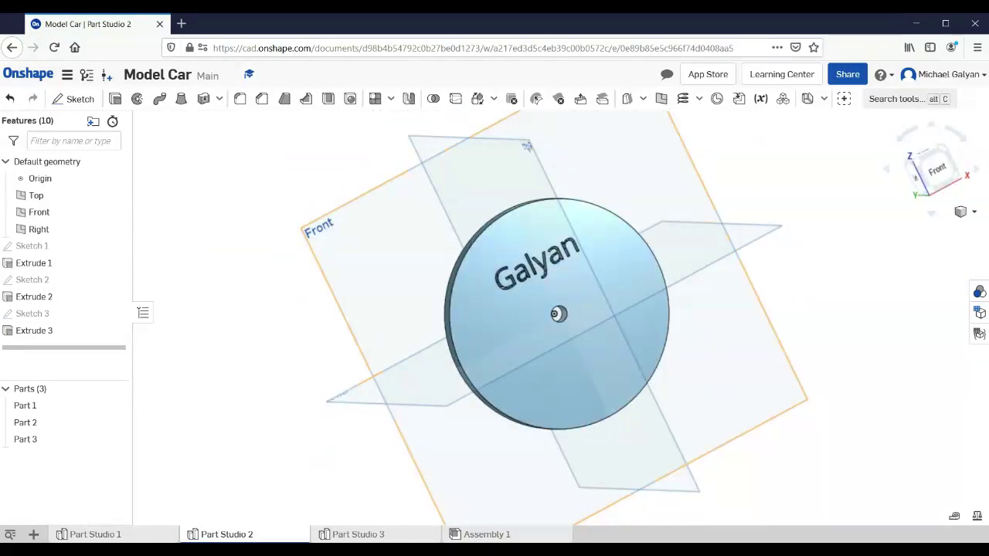
# Open Assembly 1 in Front view and orbit to see the Galyan-engraved wheels
pyautogui.click(480, 534)
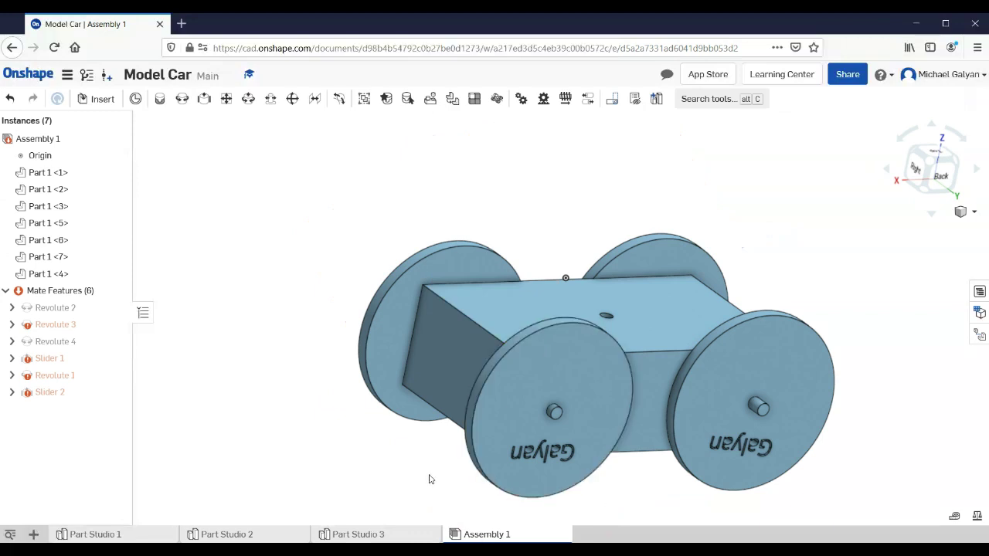
pyautogui.hotkey('shift', '1')
pyautogui.moveTo(559, 489); pyautogui.dragTo(378, 501, button='right')
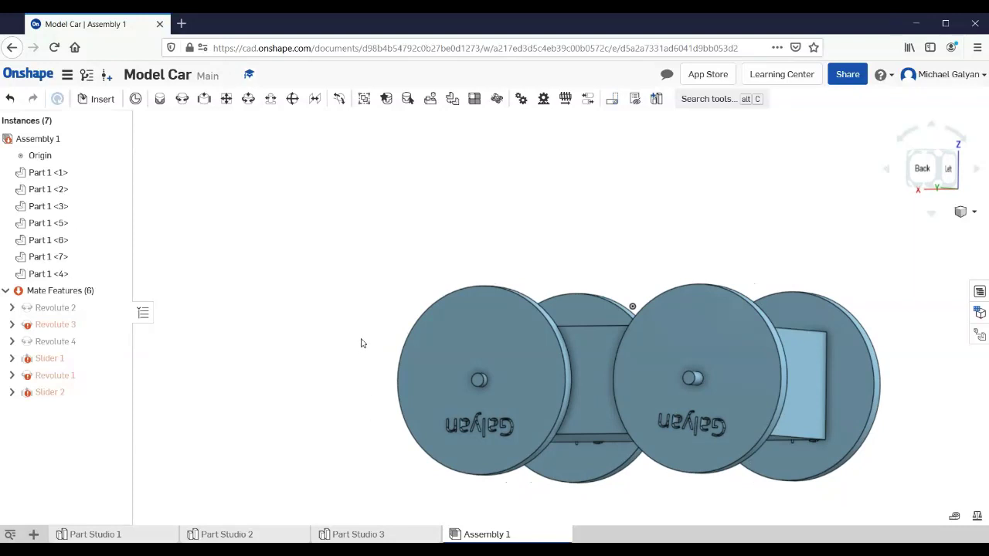
# Spin the selected front-left wheel about its axle with the triad, then deselect
pyautogui.click(435, 349)
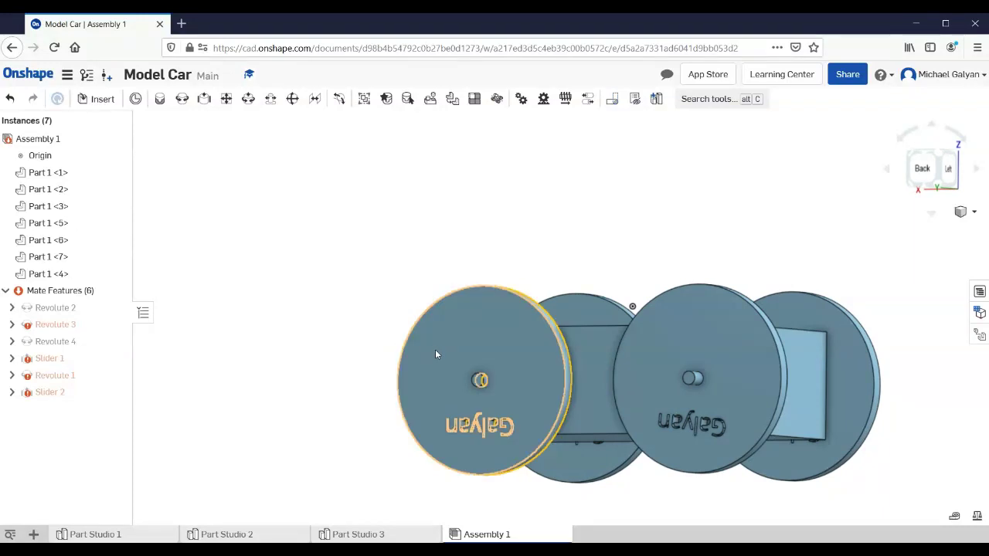
pyautogui.moveTo(304, 379); pyautogui.dragTo(289, 397, button='right')
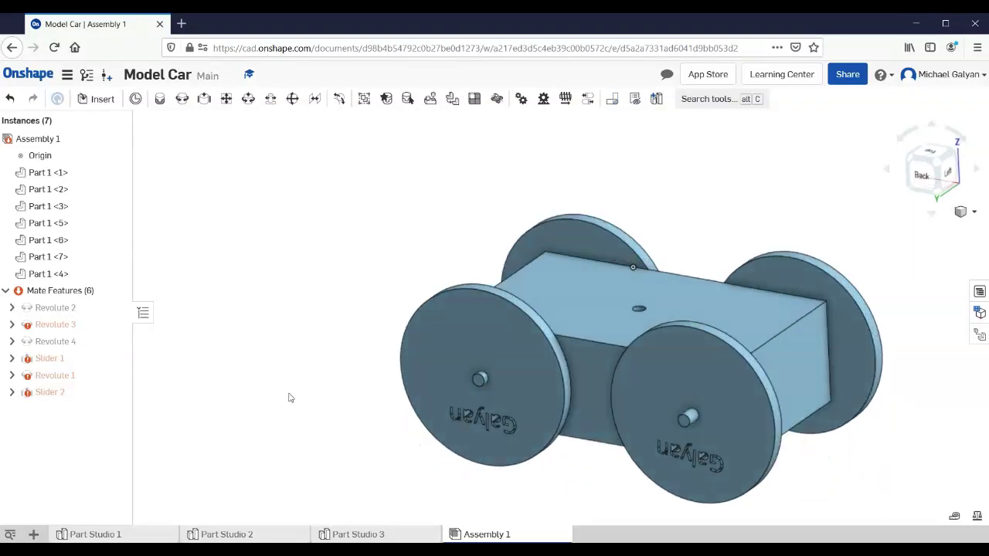
pyautogui.click(454, 351)
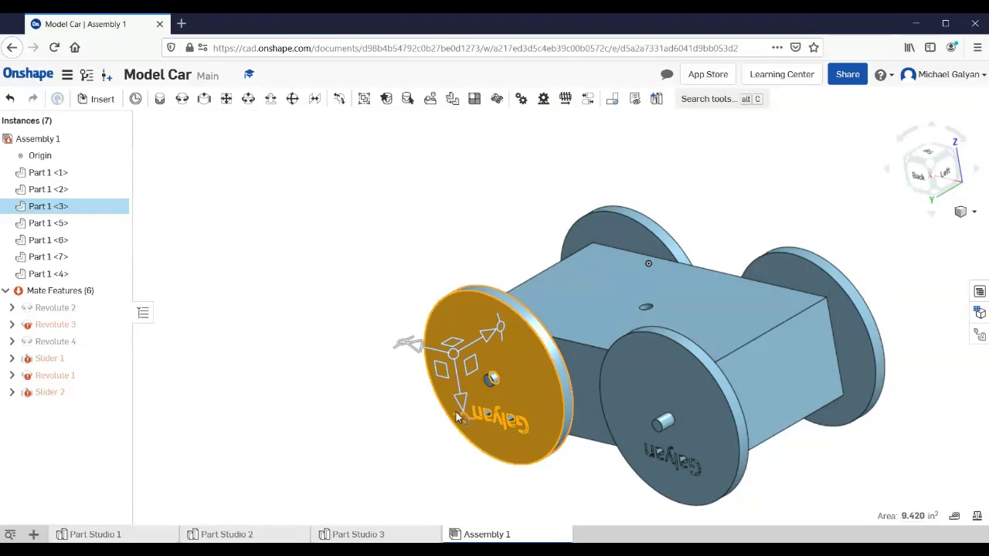
pyautogui.moveTo(461, 421); pyautogui.dragTo(472, 425)
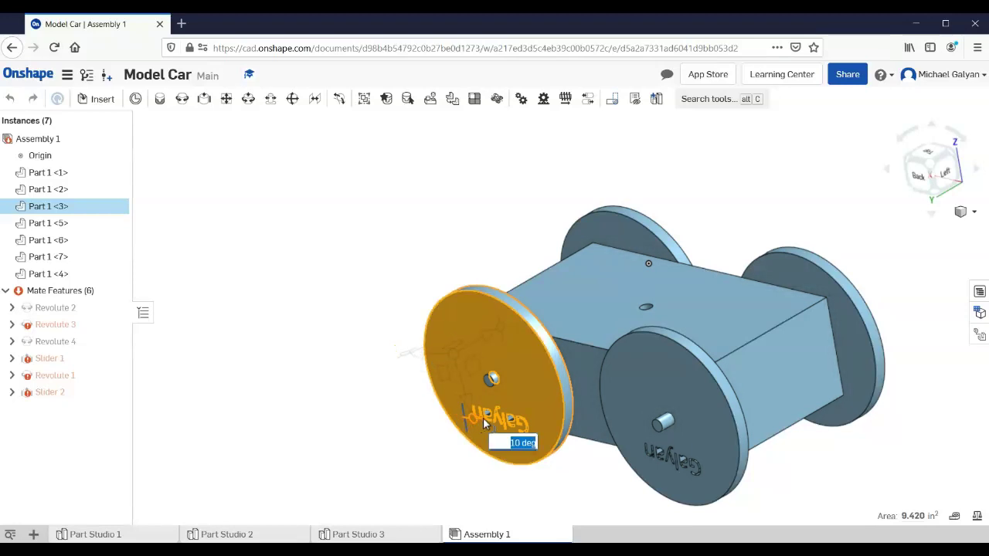
pyautogui.moveTo(483, 417)
pyautogui.mouseDown()
pyautogui.moveTo(482, 332)
pyautogui.moveTo(374, 271)
pyautogui.moveTo(364, 293)
pyautogui.moveTo(375, 320)
pyautogui.moveTo(460, 364)
pyautogui.moveTo(502, 348)
pyautogui.moveTo(448, 302)
pyautogui.moveTo(402, 317)
pyautogui.moveTo(421, 363)
pyautogui.moveTo(444, 396)
pyautogui.moveTo(471, 403)
pyautogui.moveTo(464, 408)
pyautogui.moveTo(388, 333)
pyautogui.moveTo(384, 366)
pyautogui.moveTo(448, 382)
pyautogui.moveTo(482, 338)
pyautogui.moveTo(421, 317)
pyautogui.moveTo(394, 337)
pyautogui.moveTo(432, 377)
pyautogui.moveTo(460, 379)
pyautogui.moveTo(452, 394)
pyautogui.mouseUp()
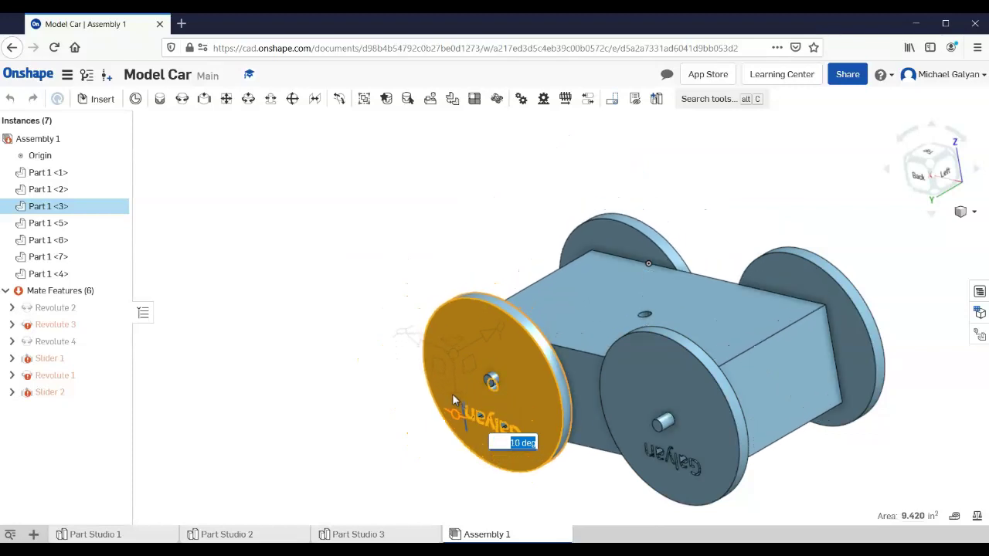
pyautogui.moveTo(342, 411)
pyautogui.mouseDown(button='right')
pyautogui.moveTo(440, 418)
pyautogui.moveTo(456, 430)
pyautogui.mouseUp(button='right')
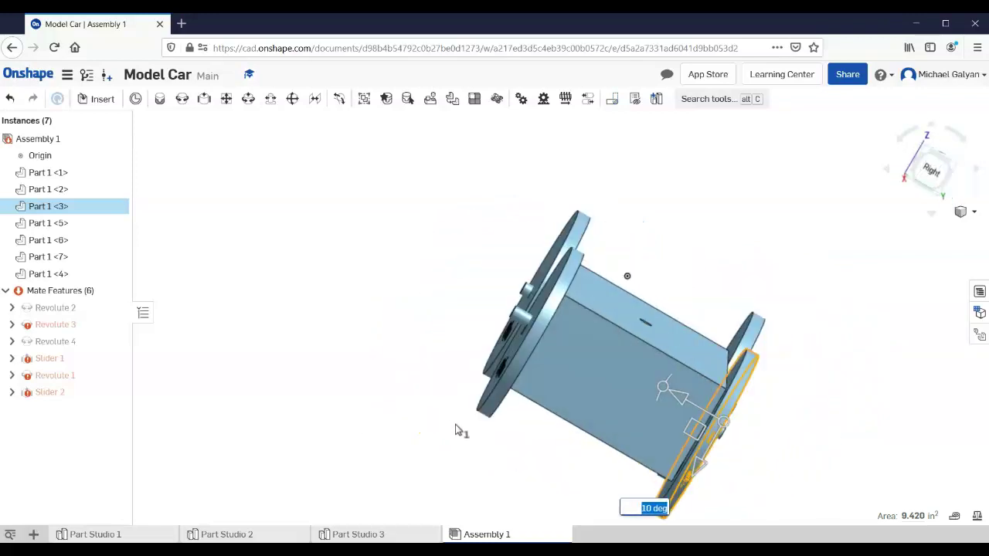
pyautogui.moveTo(322, 422); pyautogui.dragTo(367, 439, button='right')
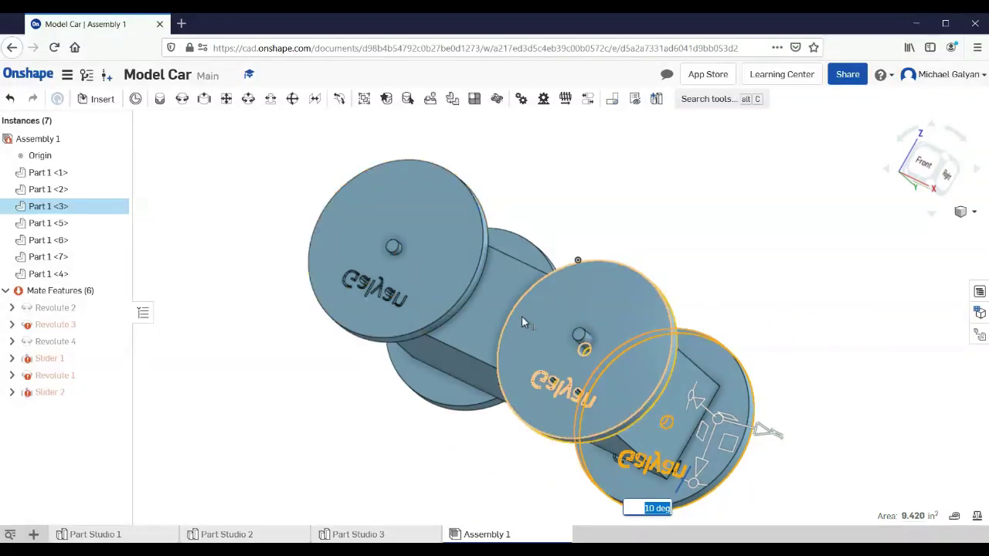
pyautogui.click(550, 332)
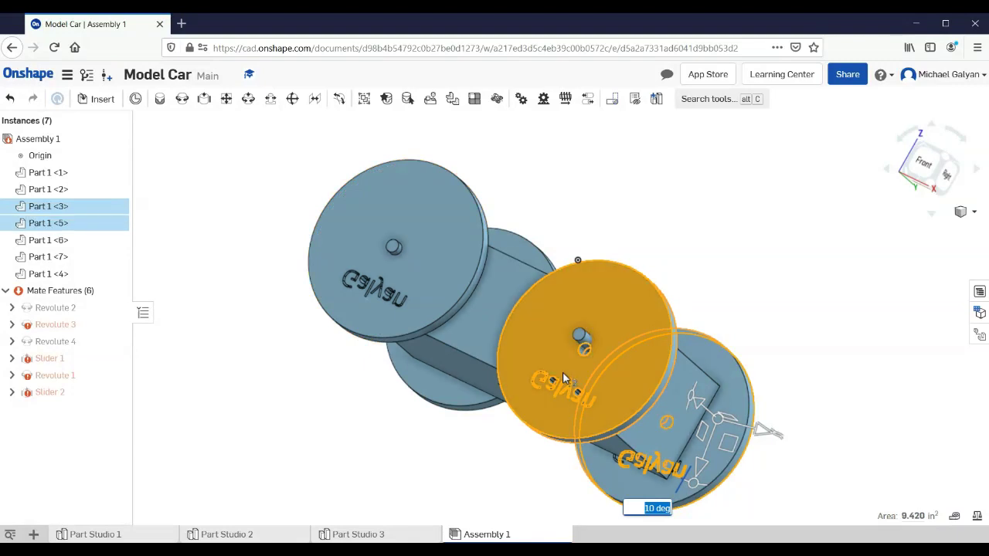
pyautogui.click(833, 468)
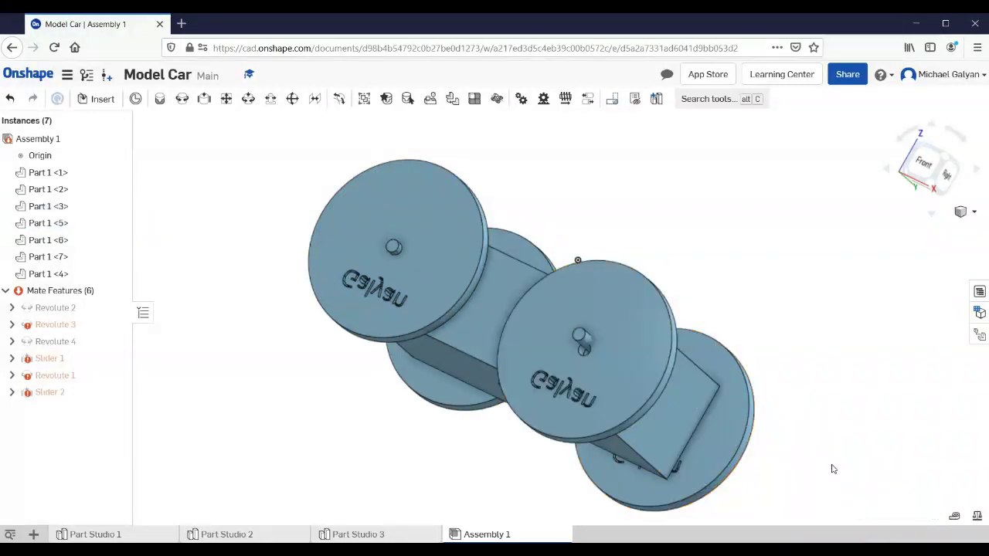
# Rotate the left wheel until its Galyan text stands upright
pyautogui.moveTo(789, 398); pyautogui.dragTo(431, 329, button='right')
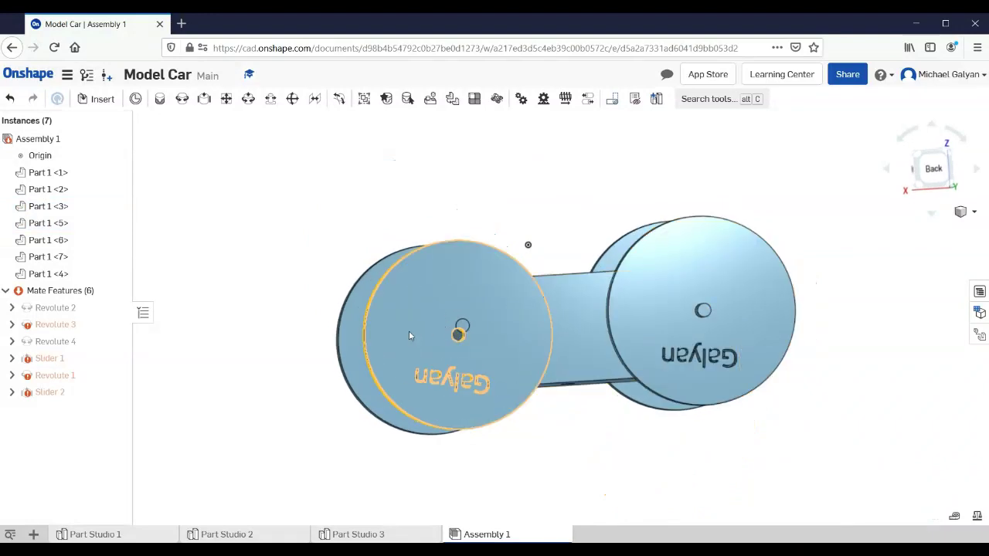
pyautogui.click(409, 332)
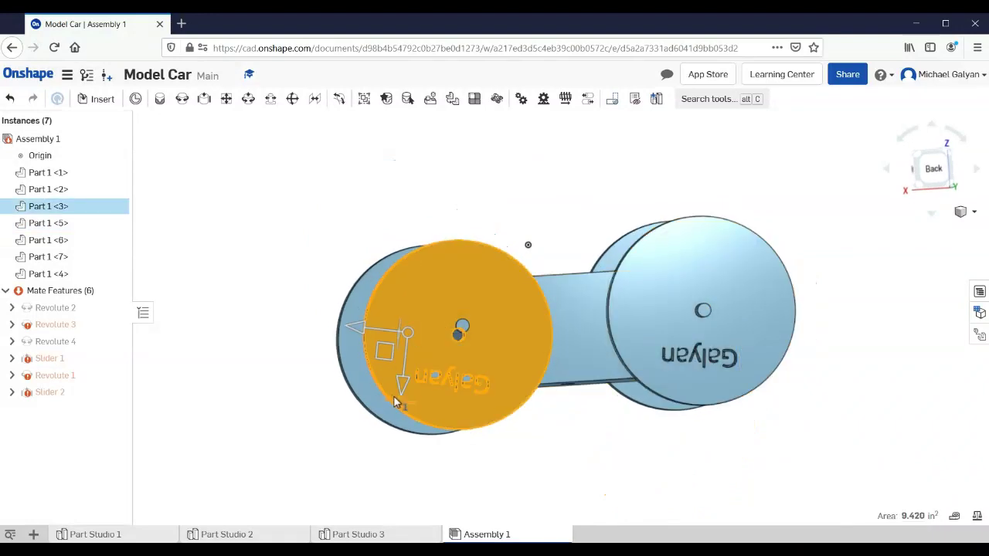
pyautogui.moveTo(394, 402)
pyautogui.mouseDown()
pyautogui.moveTo(446, 421)
pyautogui.moveTo(334, 416)
pyautogui.moveTo(194, 295)
pyautogui.moveTo(221, 355)
pyautogui.moveTo(302, 373)
pyautogui.moveTo(452, 272)
pyautogui.moveTo(398, 210)
pyautogui.moveTo(316, 345)
pyautogui.moveTo(409, 393)
pyautogui.moveTo(477, 315)
pyautogui.moveTo(452, 280)
pyautogui.moveTo(435, 278)
pyautogui.moveTo(418, 340)
pyautogui.moveTo(461, 342)
pyautogui.moveTo(529, 404)
pyautogui.mouseUp()
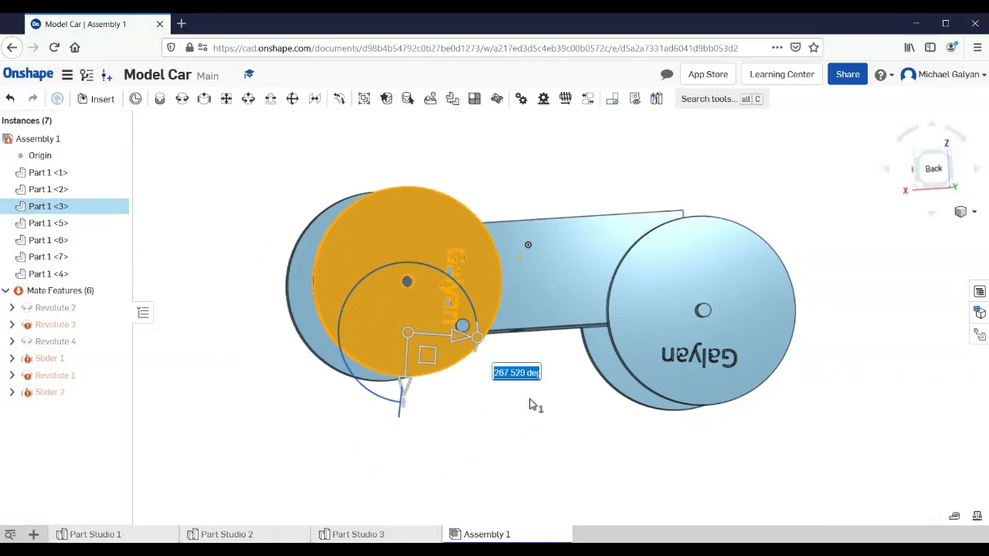
pyautogui.click(530, 403)
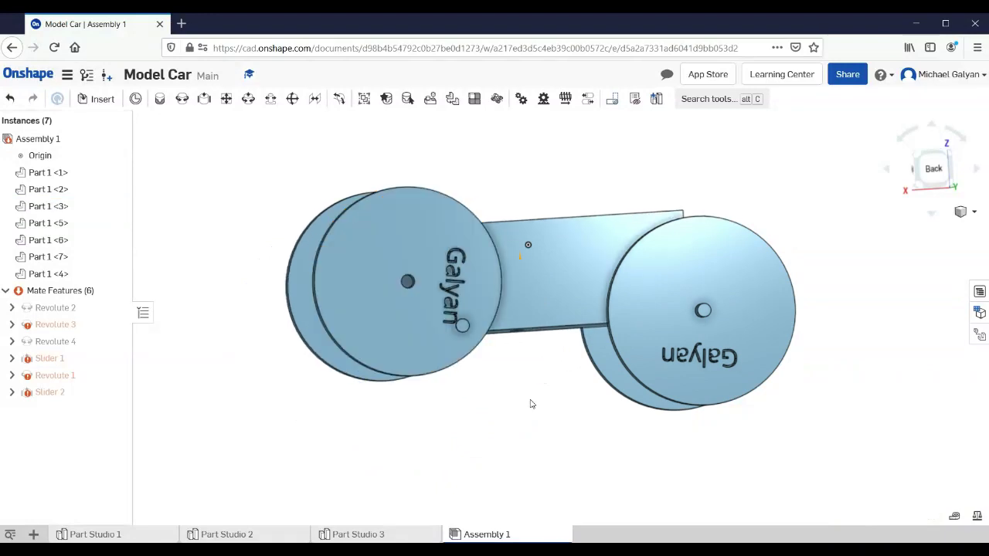
# Orbit under the car and drag an axle out beside the body
pyautogui.scroll(-1, 530, 403)
pyautogui.moveTo(529, 403)
pyautogui.mouseDown(button='right')
pyautogui.moveTo(520, 298)
pyautogui.moveTo(546, 289)
pyautogui.moveTo(524, 312)
pyautogui.moveTo(498, 300)
pyautogui.mouseUp(button='right')
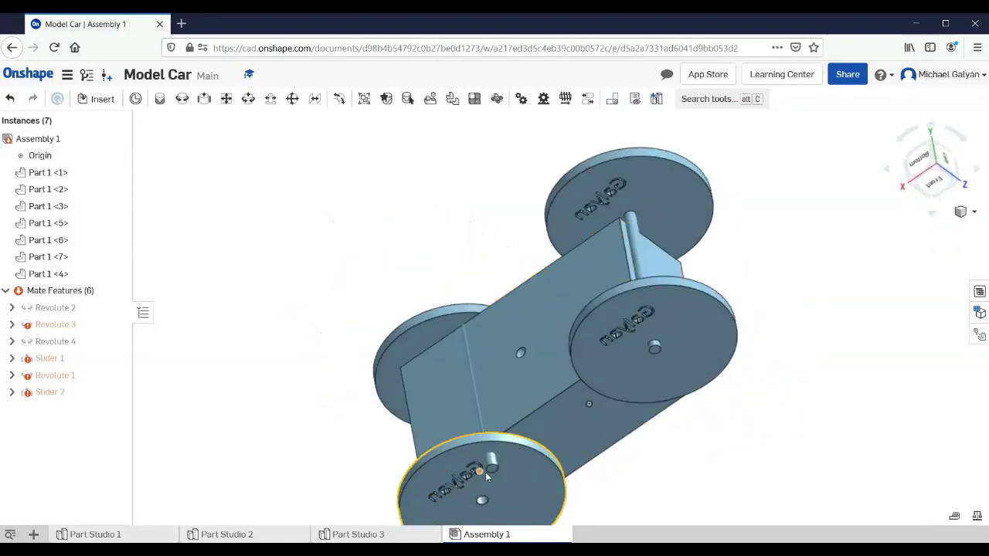
pyautogui.moveTo(423, 397); pyautogui.dragTo(338, 424)
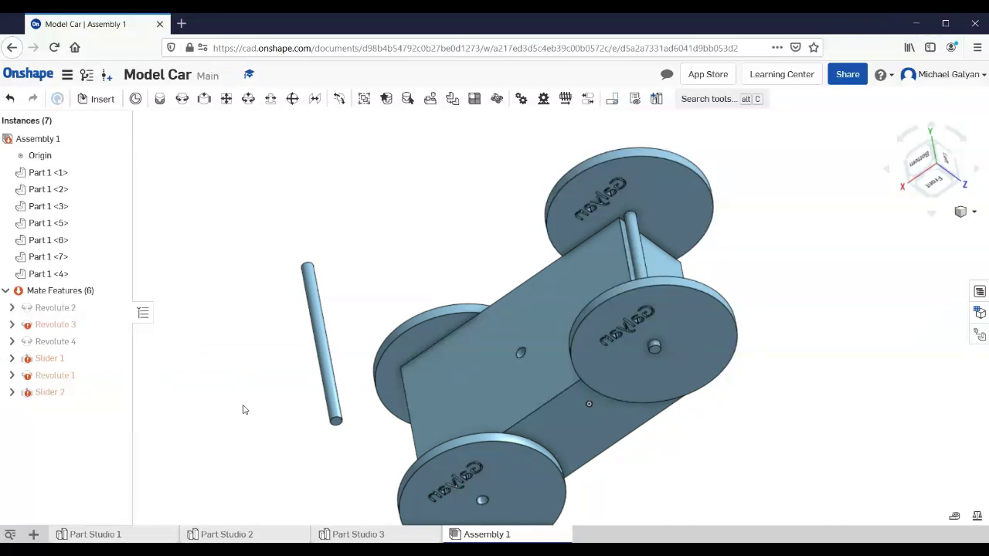
# Create Part Studio 4 and open a sketch on its Front plane viewed face-on
pyautogui.click(32, 535)
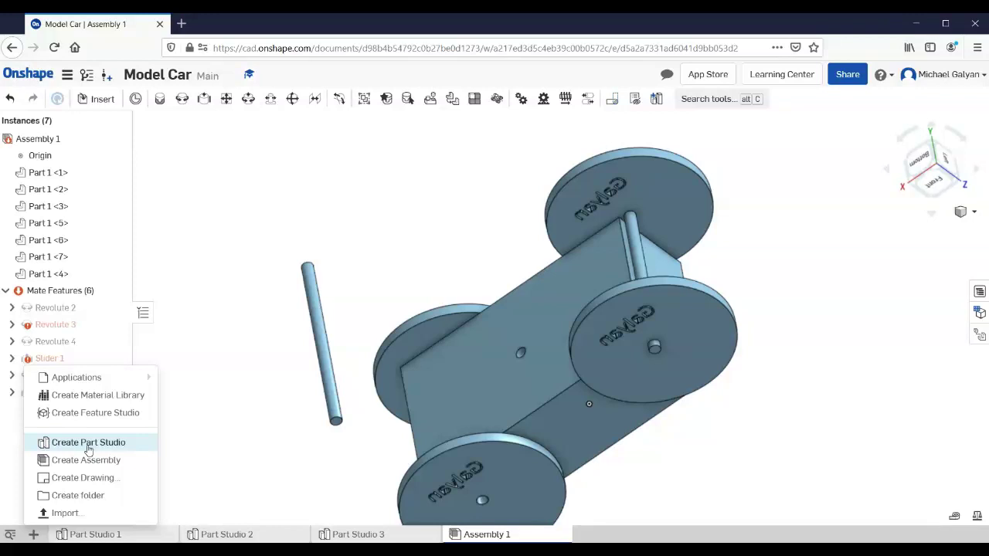
pyautogui.click(88, 447)
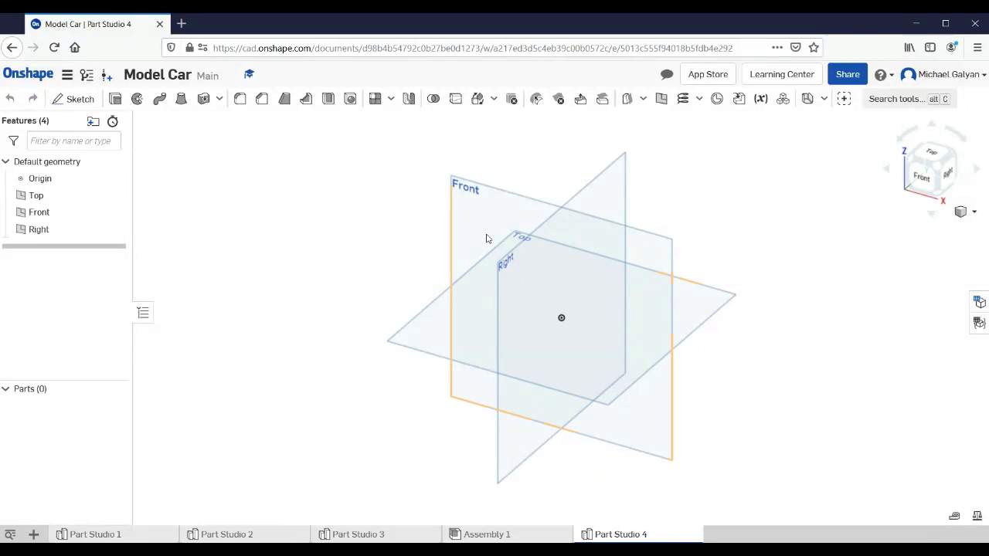
pyautogui.click(486, 239)
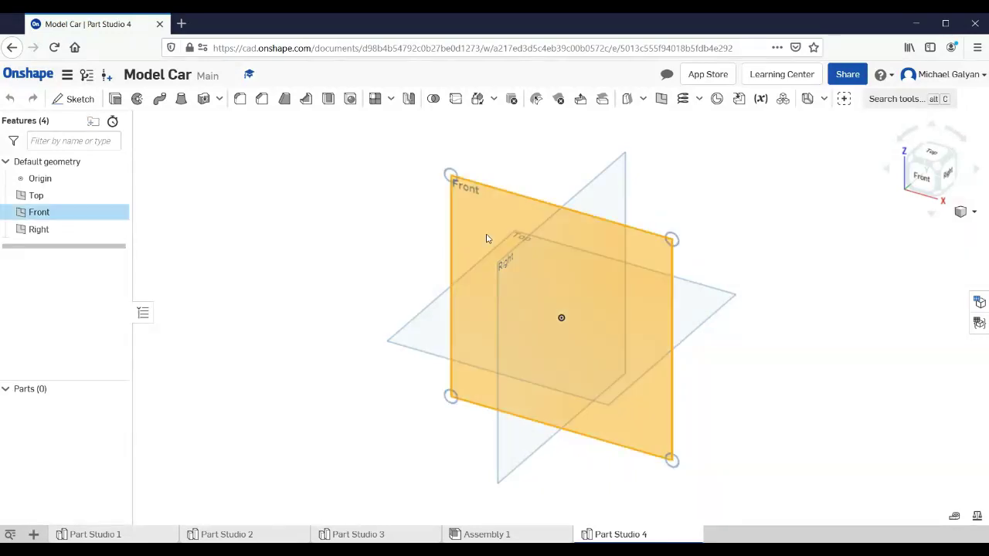
pyautogui.click(922, 177)
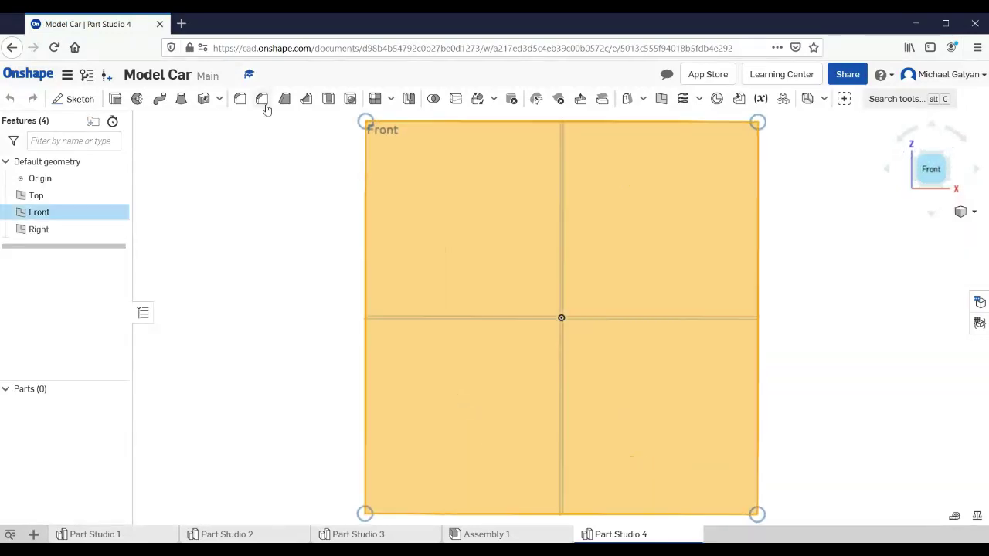
pyautogui.click(74, 99)
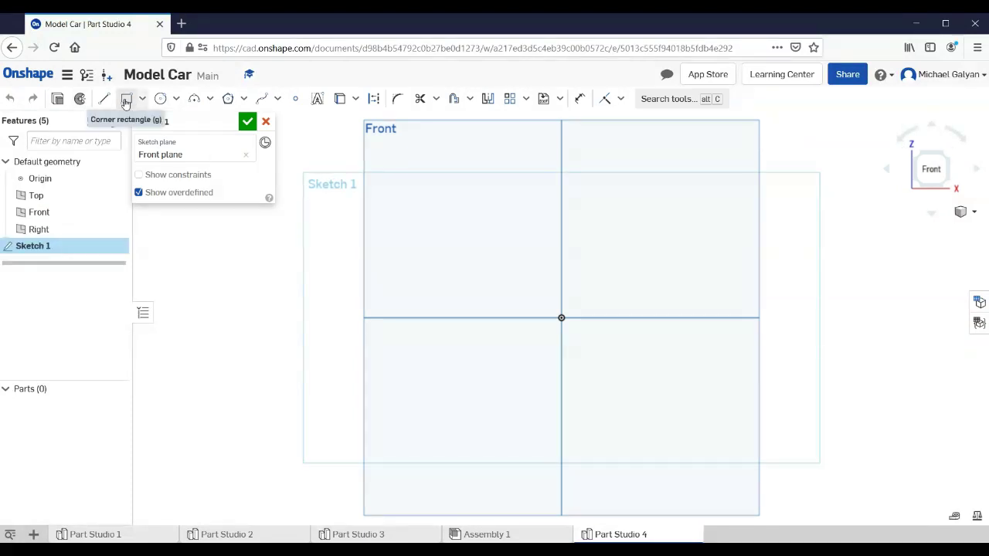
# Draw a circle centred on the origin and dimension it to Ø6
pyautogui.click(160, 98)
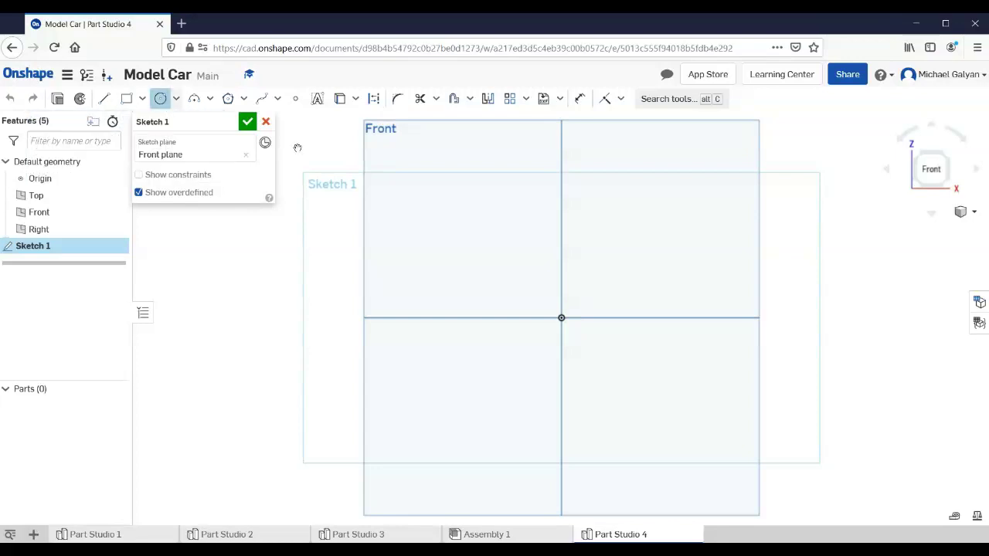
pyautogui.click(562, 319)
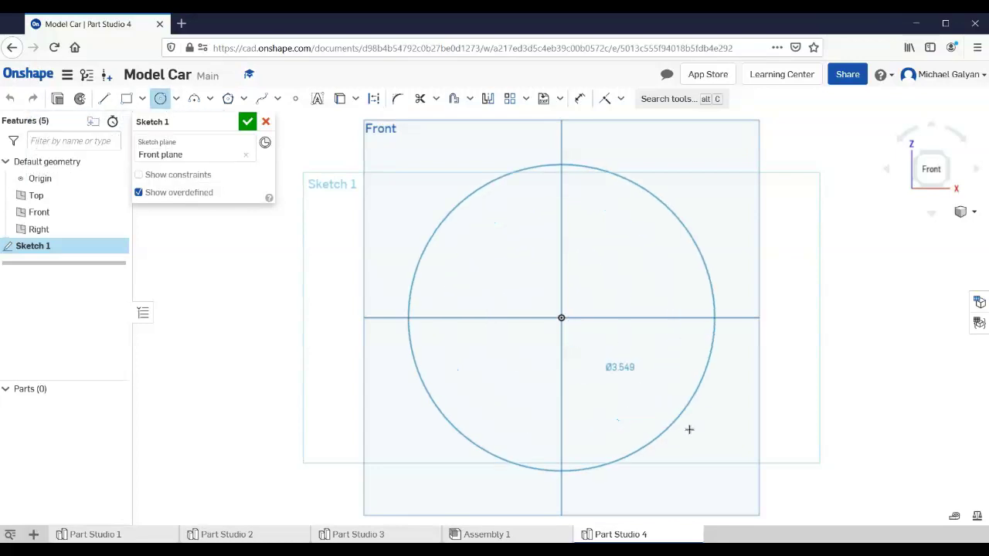
pyautogui.click(698, 439)
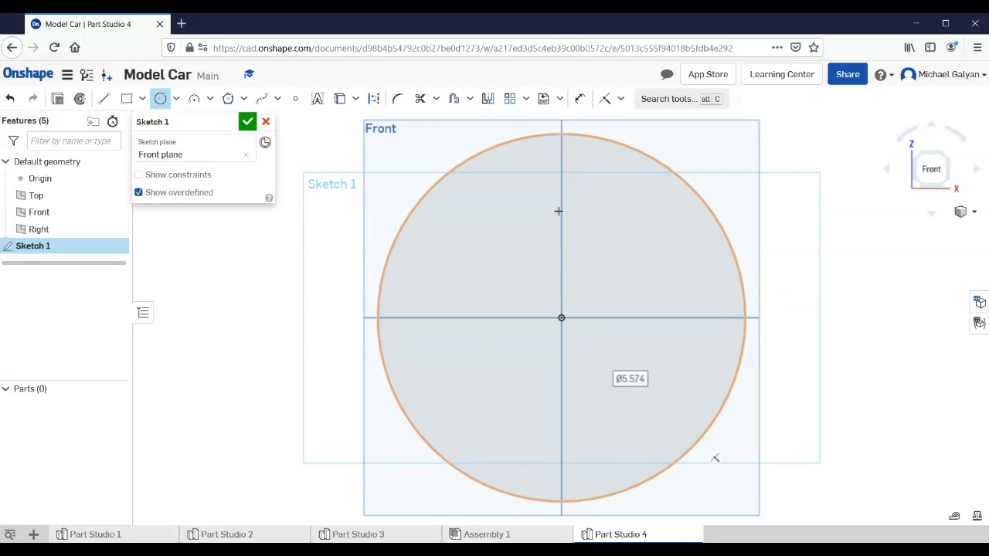
pyautogui.click(579, 98)
pyautogui.click(649, 157)
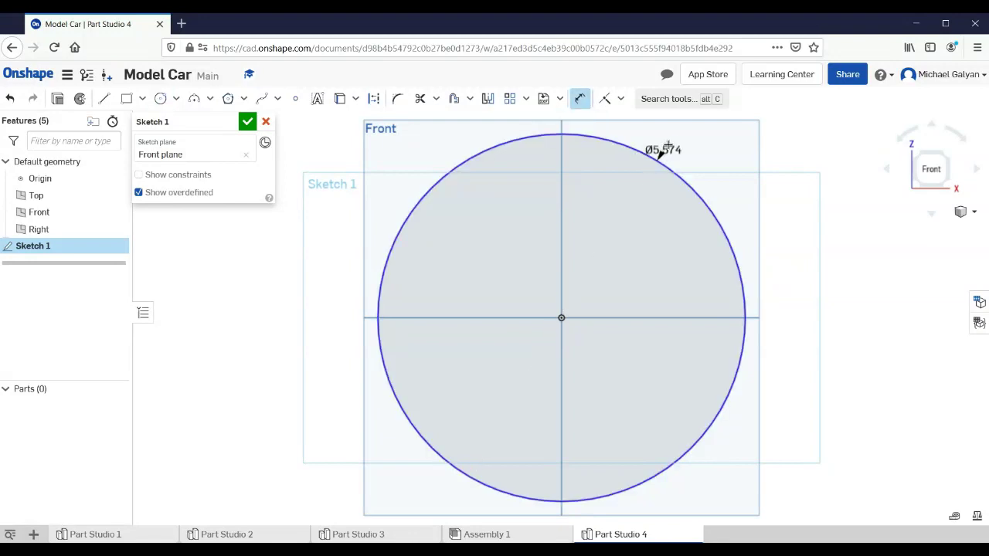
pyautogui.click(667, 147)
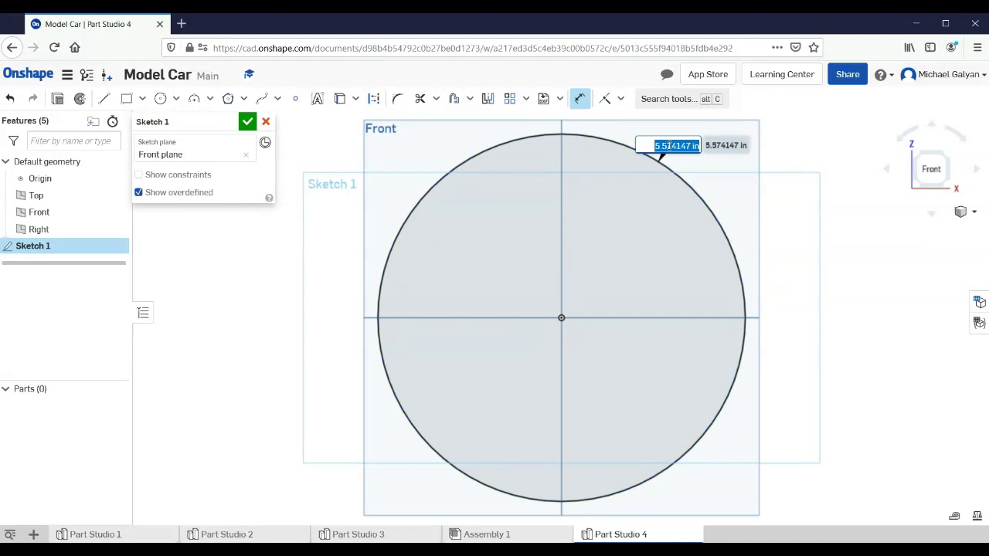
pyautogui.press('Return')
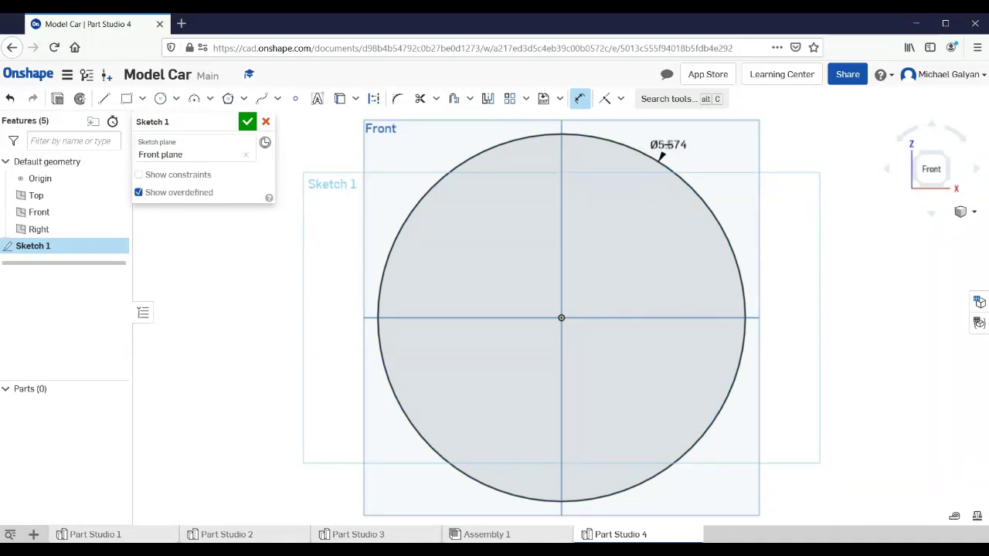
# Draw a line across the diameter, trim the lower arc, and finish the semicircle sketch
pyautogui.click(104, 98)
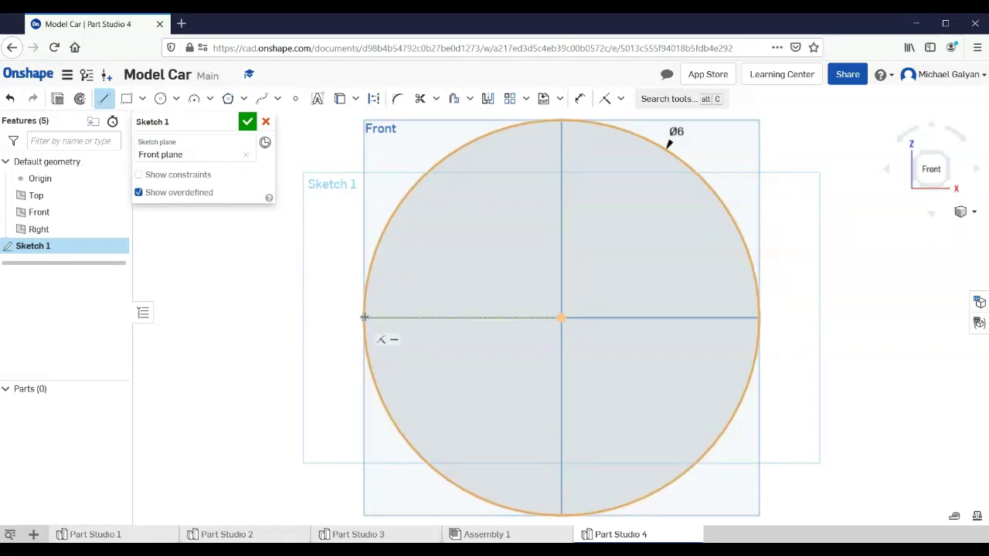
pyautogui.click(364, 317)
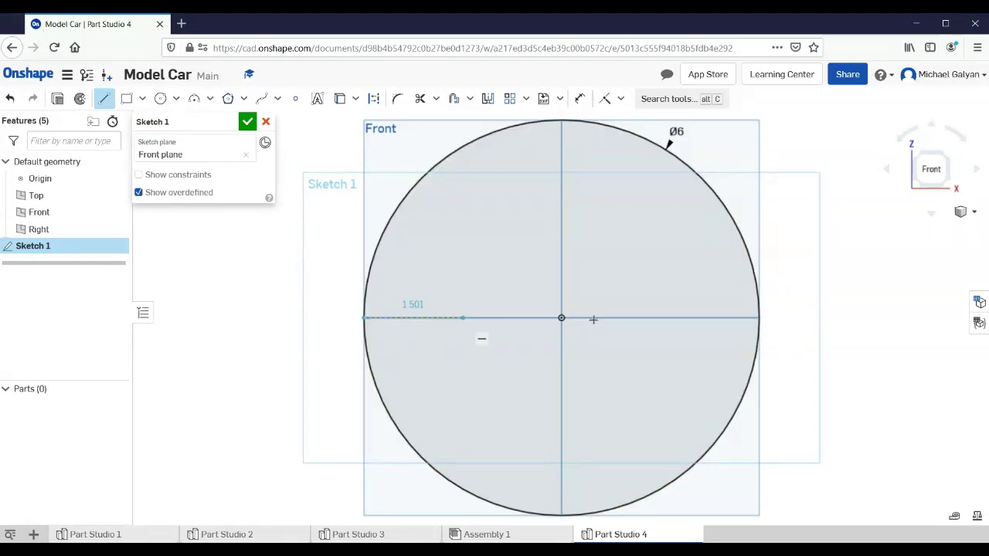
pyautogui.click(758, 317)
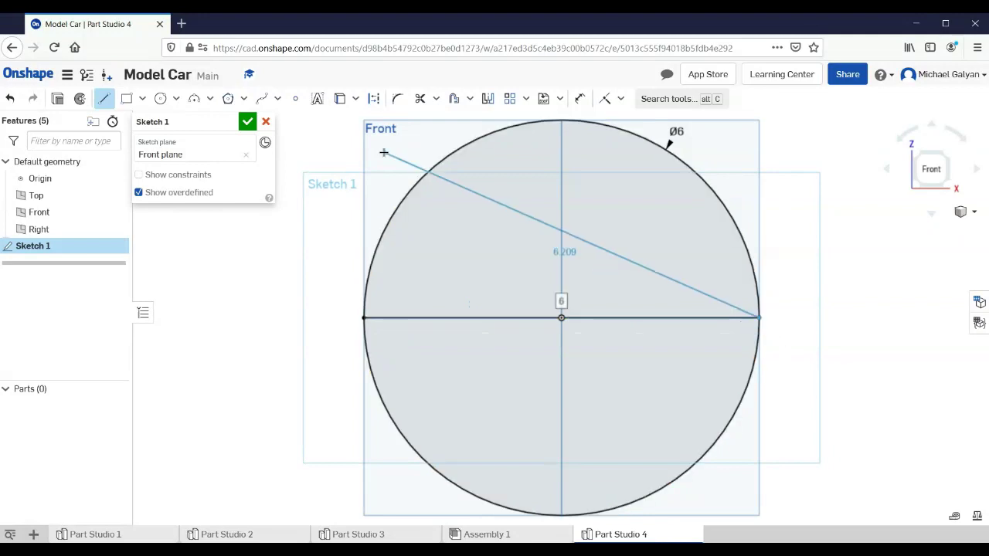
pyautogui.rightClick(477, 231)
pyautogui.click(500, 240)
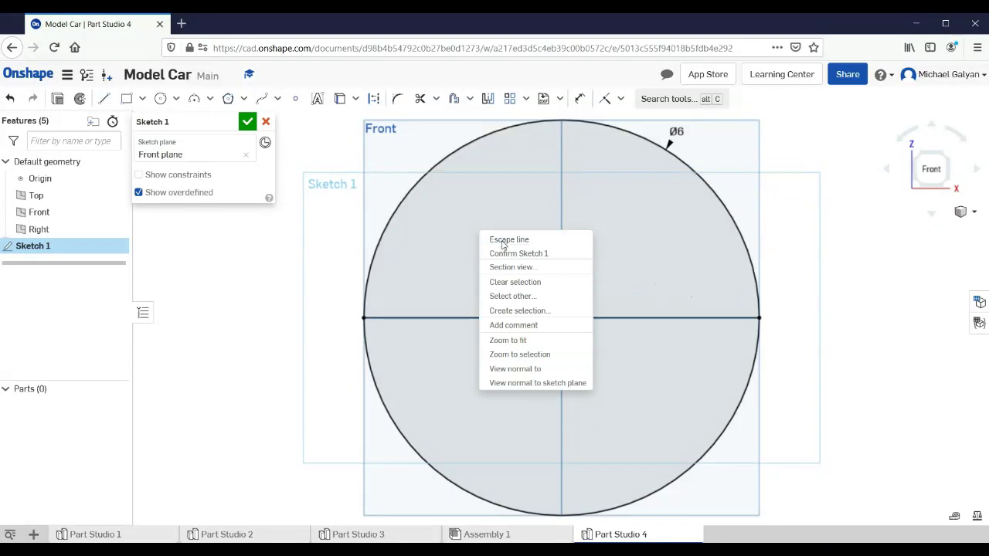
pyautogui.click(420, 99)
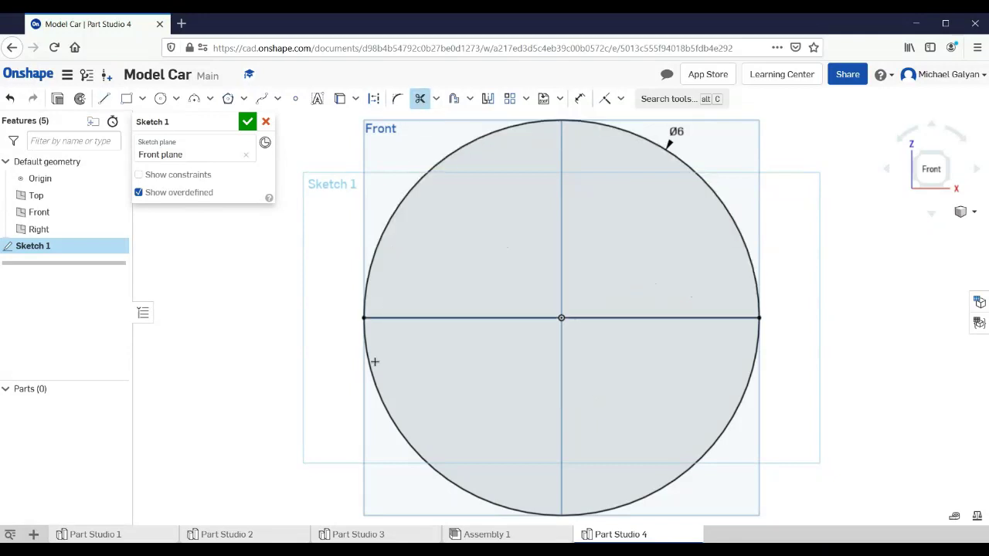
pyautogui.click(373, 371)
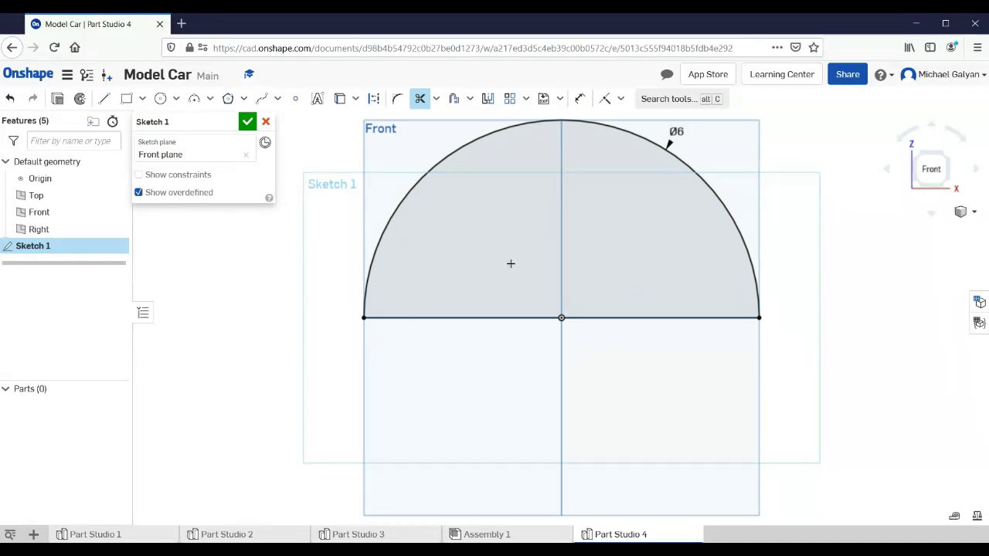
pyautogui.click(248, 122)
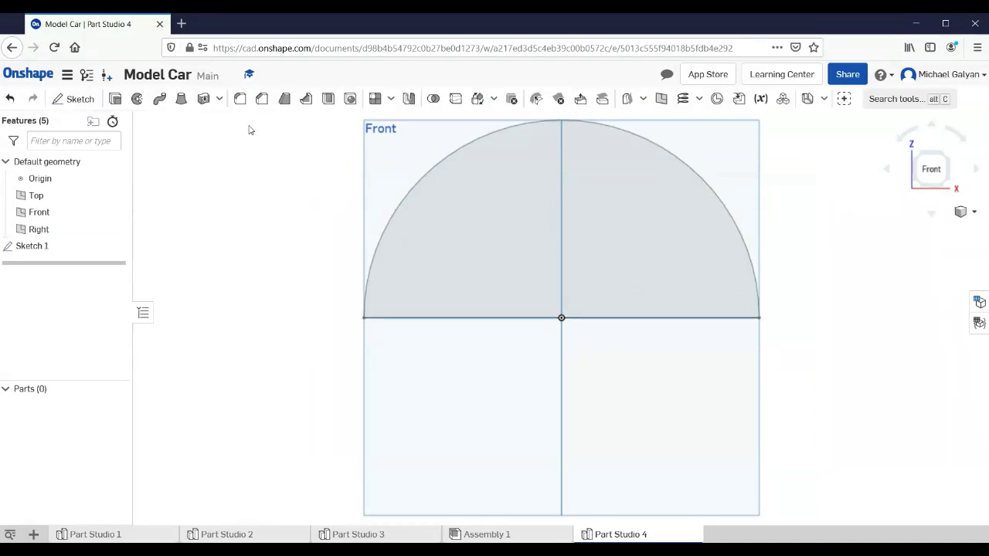
# Extrude the semicircle sketch 3.5 in into a solid part
pyautogui.click(115, 99)
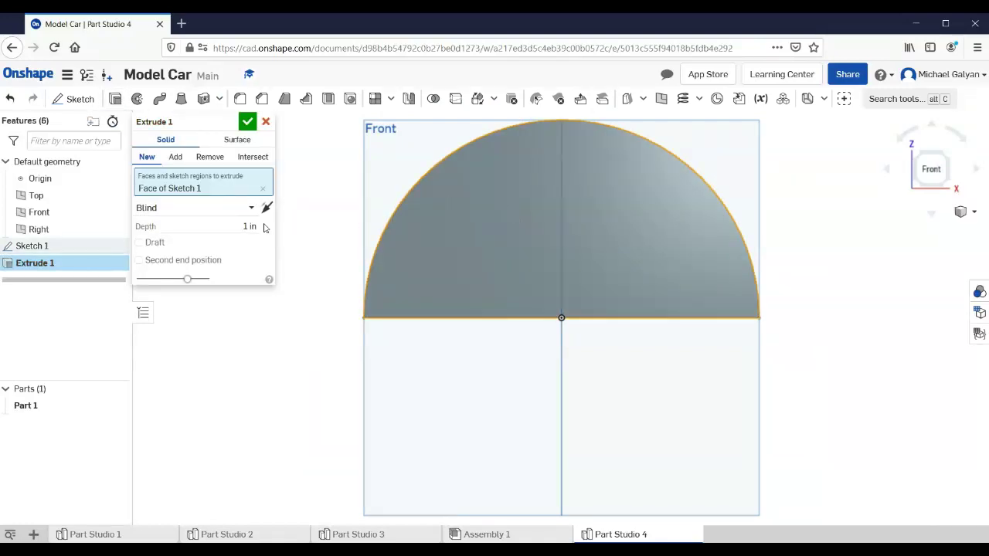
pyautogui.click(249, 226)
pyautogui.write('3.5')
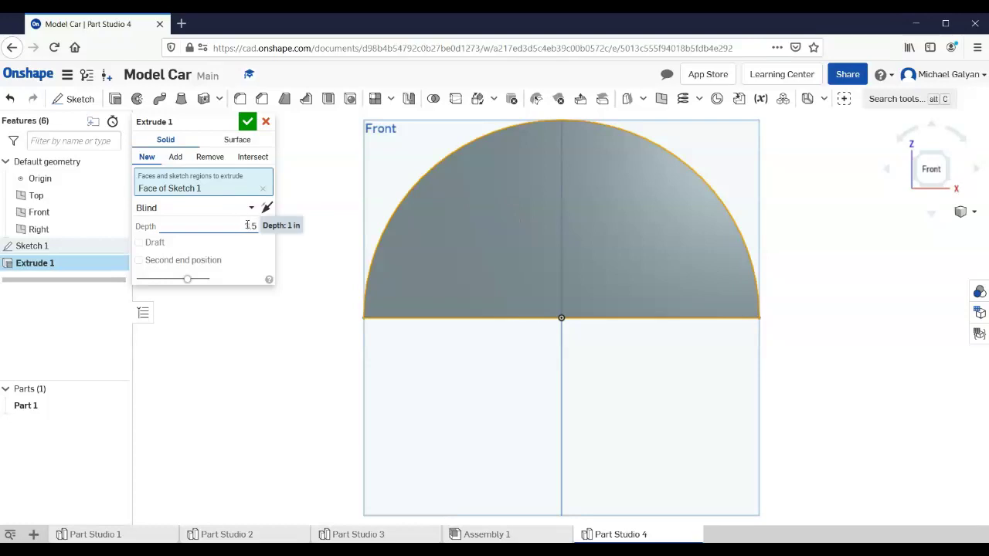
pyautogui.press('Return')
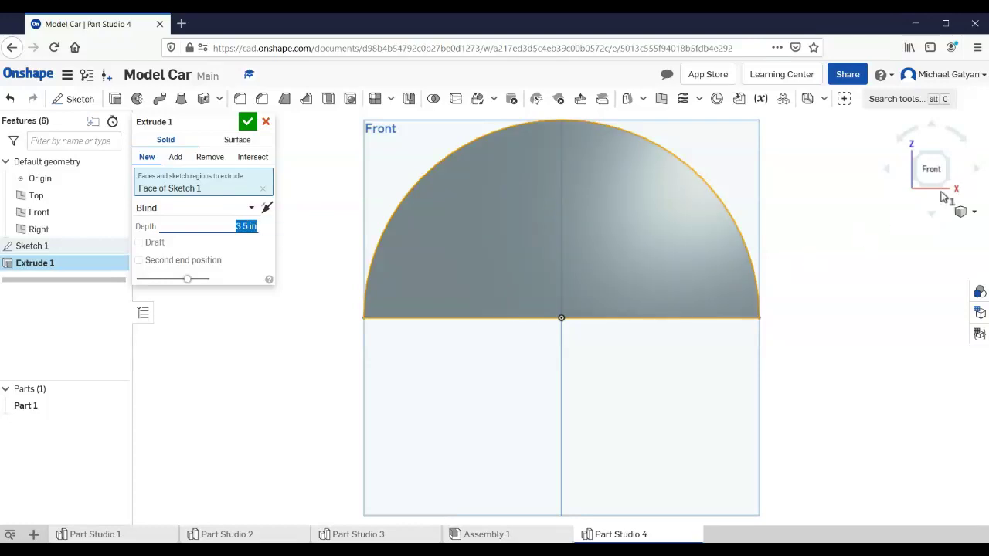
pyautogui.click(950, 199)
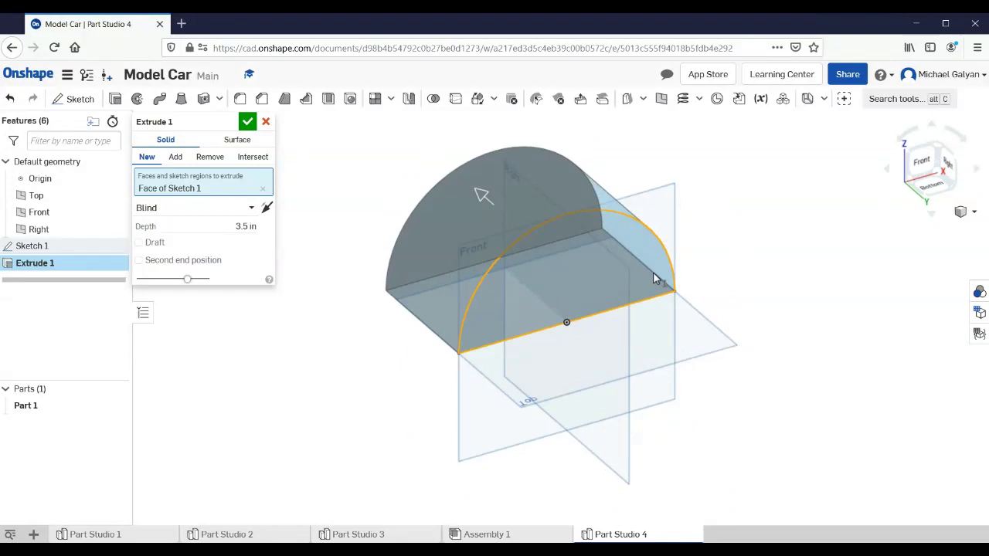
pyautogui.click(247, 122)
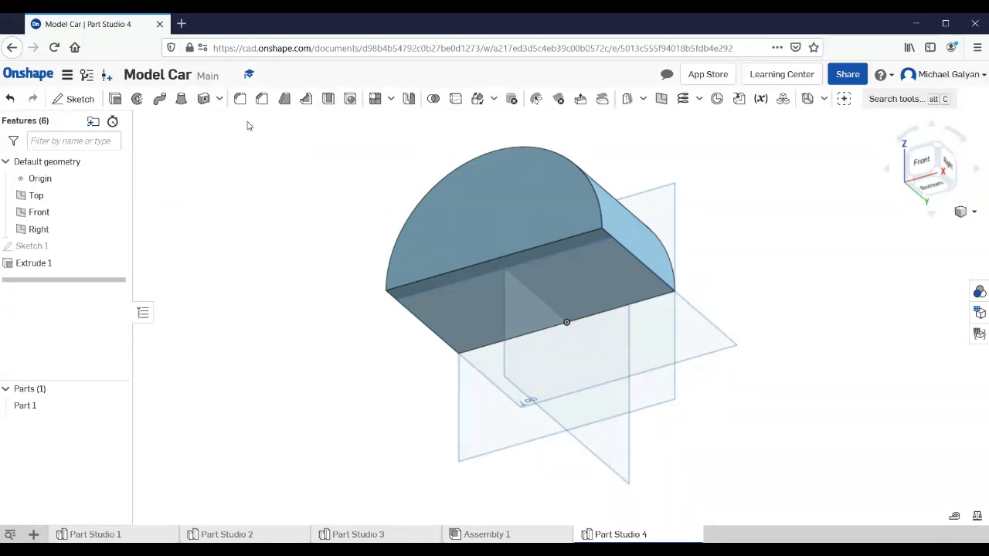
# Start a sketch on the solid's flat bottom face and draw a small circle on the centreline
pyautogui.click(77, 99)
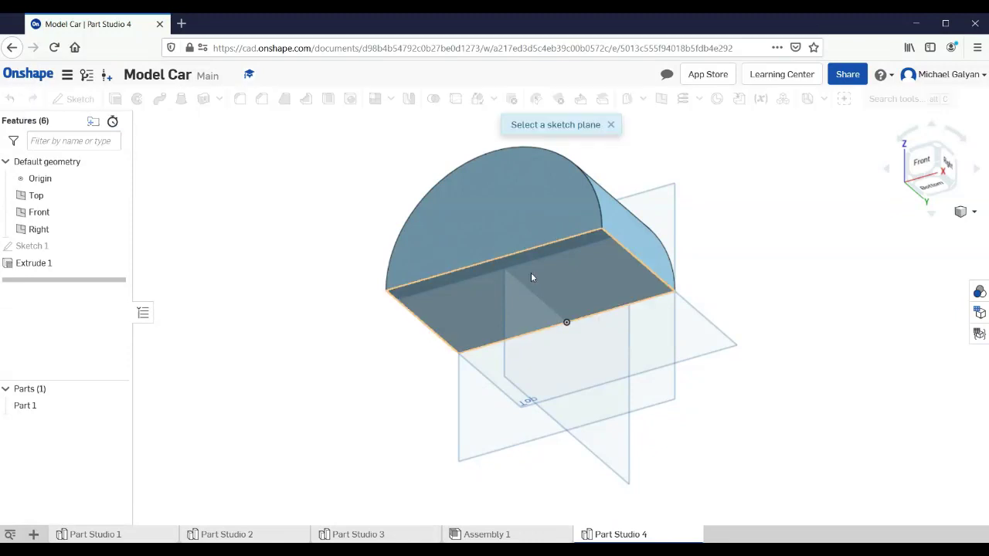
pyautogui.click(531, 277)
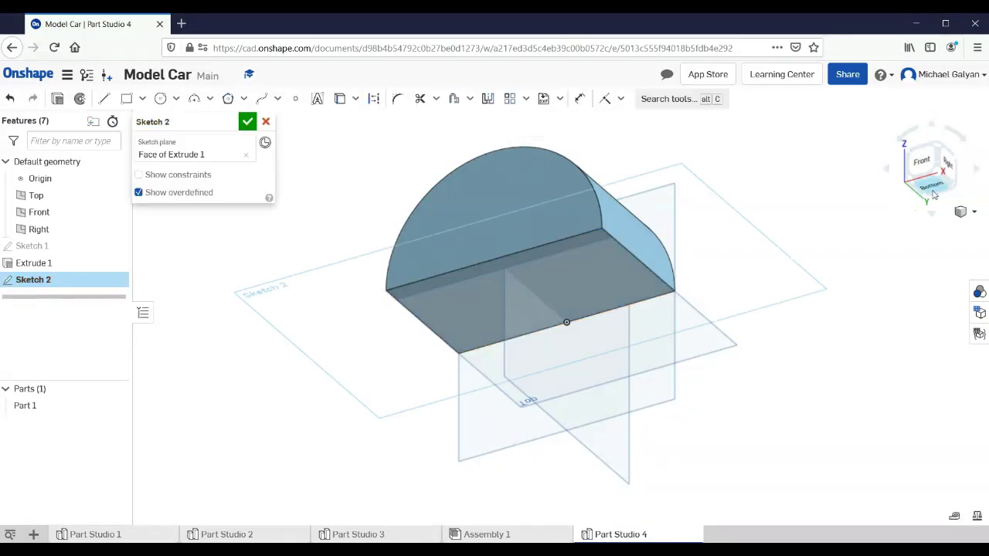
pyautogui.click(932, 189)
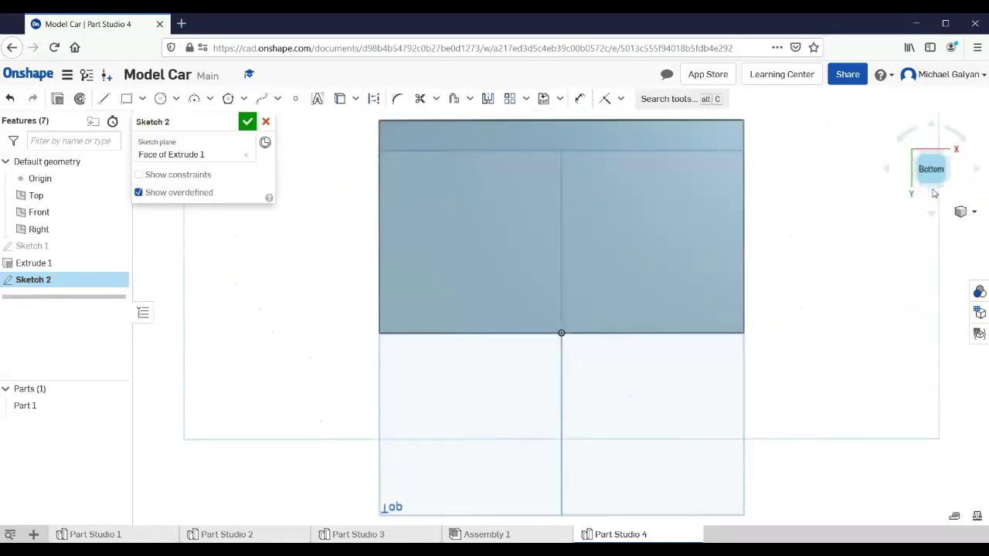
pyautogui.click(161, 99)
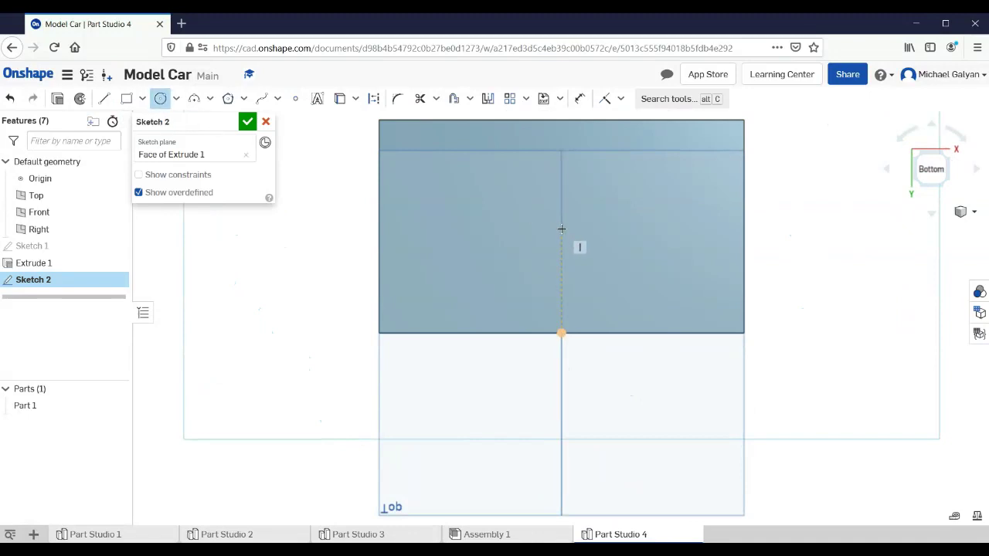
pyautogui.click(561, 228)
pyautogui.click(561, 212)
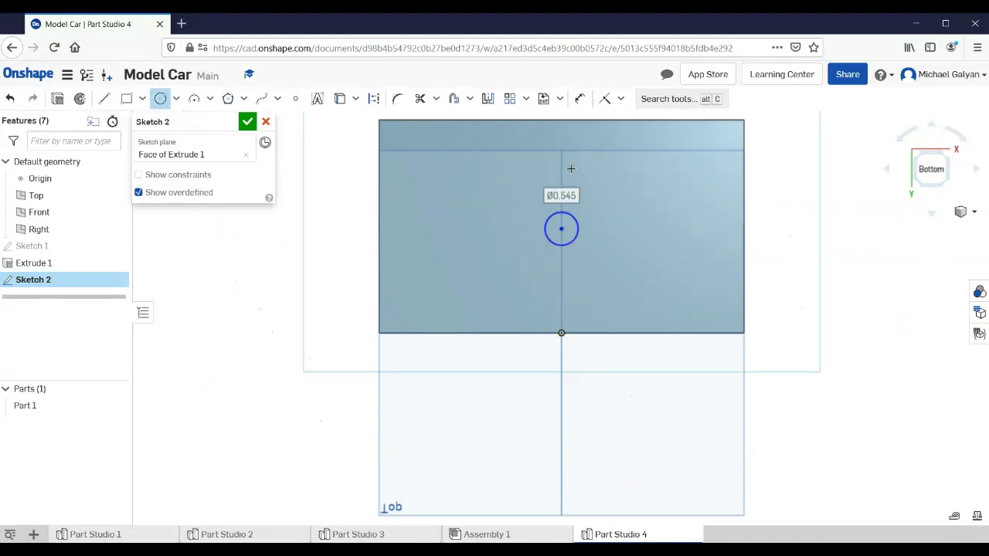
# Dimension the small circle to Ø0.25
pyautogui.click(583, 103)
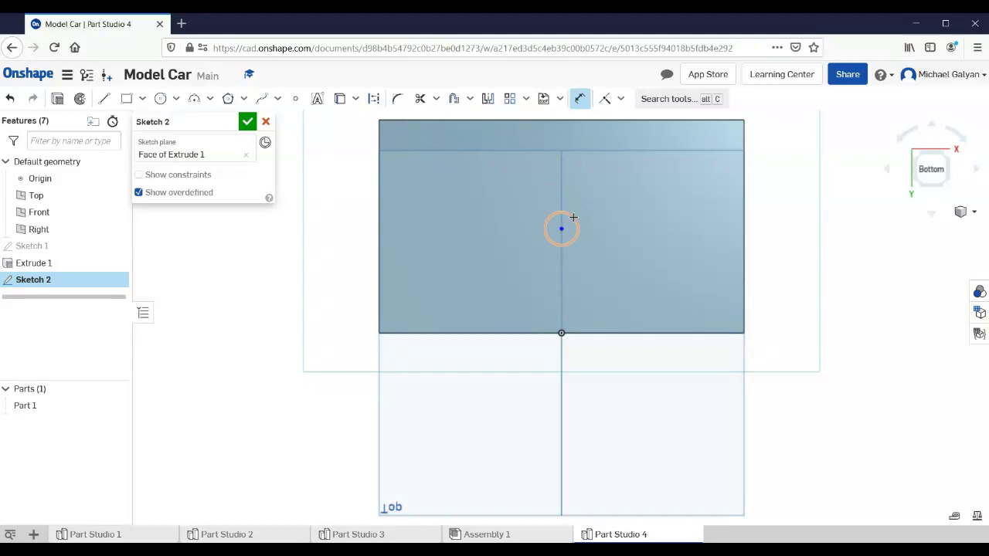
pyautogui.click(573, 217)
pyautogui.click(590, 200)
pyautogui.write('0.25')
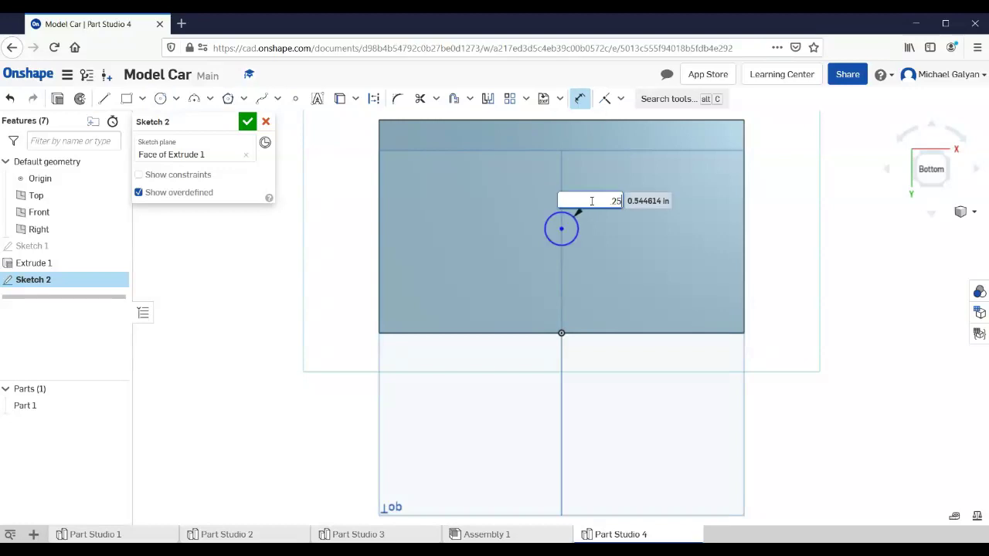
pyautogui.press('Return')
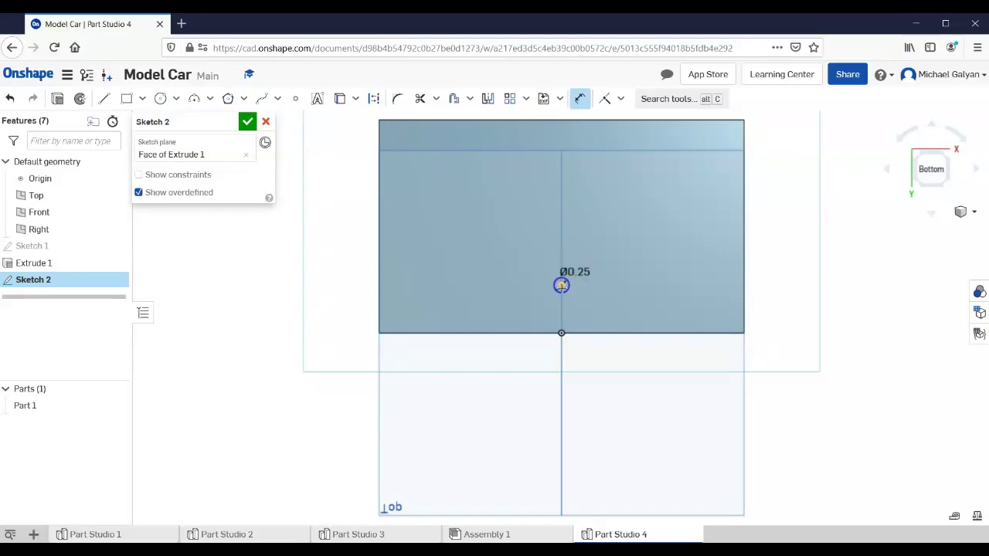
# Locate the circle 1.75 from the bottom edge and 3 from the right edge, then finish the sketch
pyautogui.click(561, 285)
pyautogui.click(587, 333)
pyautogui.click(770, 307)
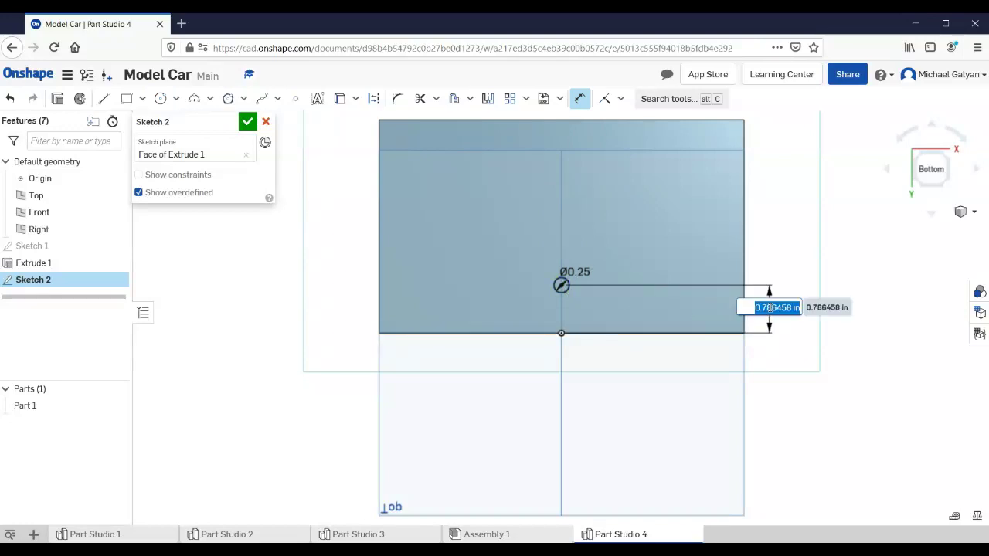
pyautogui.write('1.75')
pyautogui.press('Return')
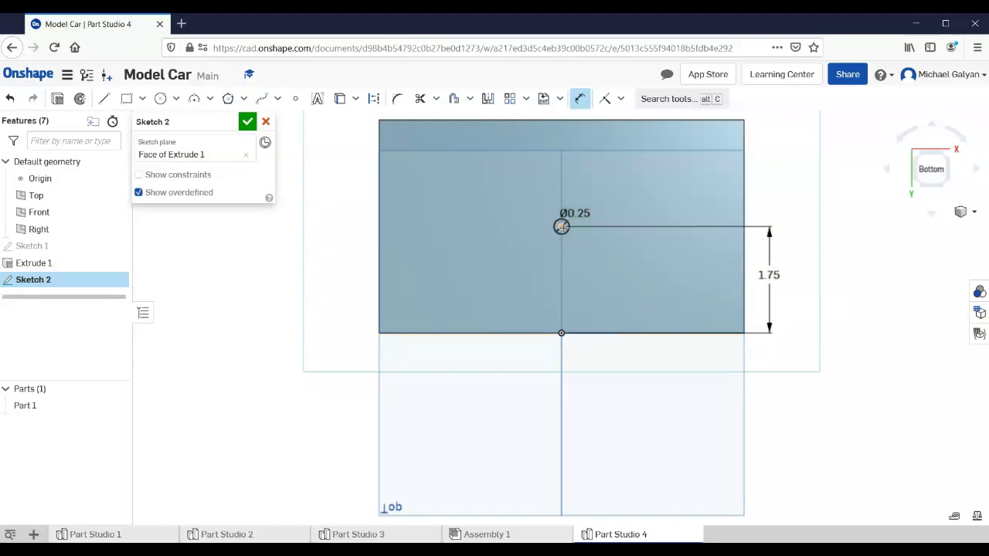
pyautogui.click(561, 226)
pyautogui.click(744, 220)
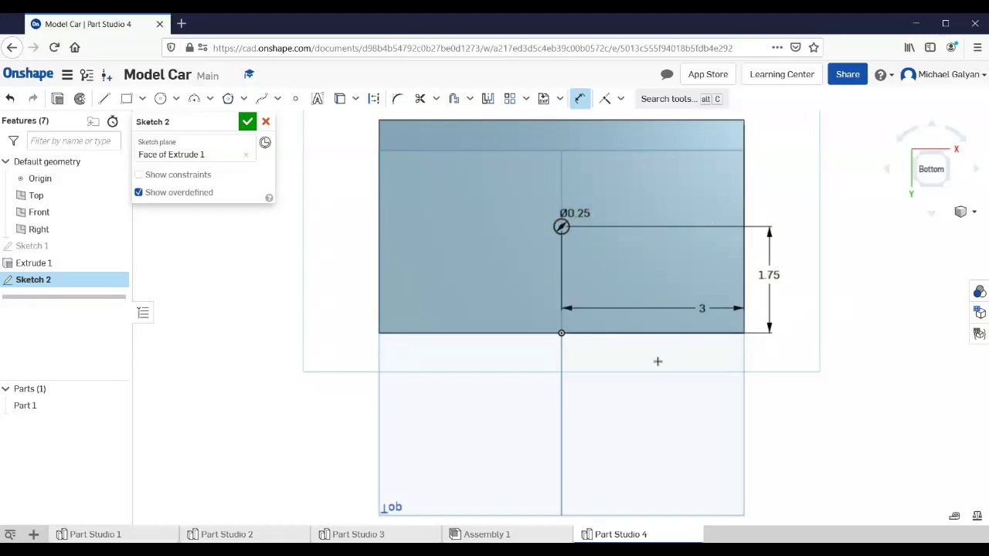
pyautogui.click(642, 375)
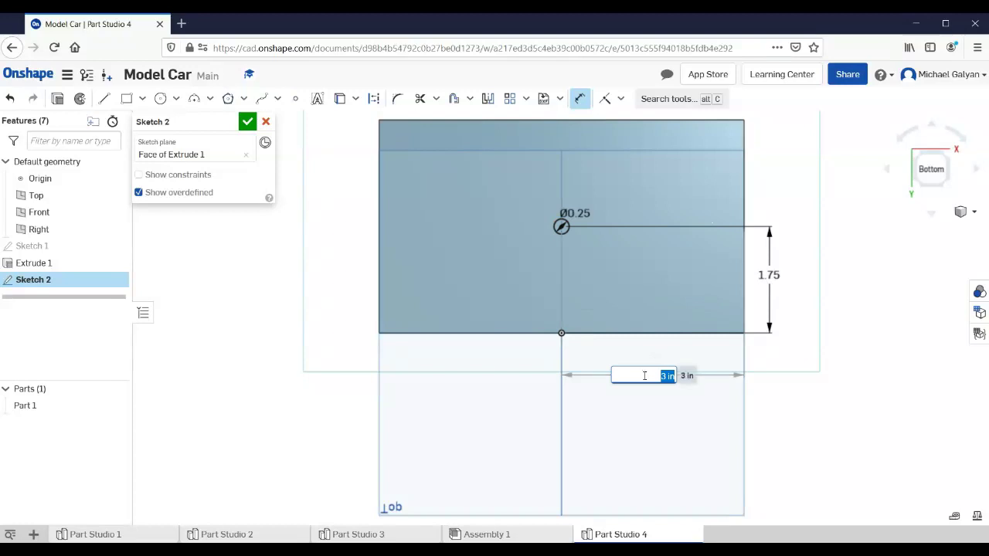
pyautogui.click(246, 124)
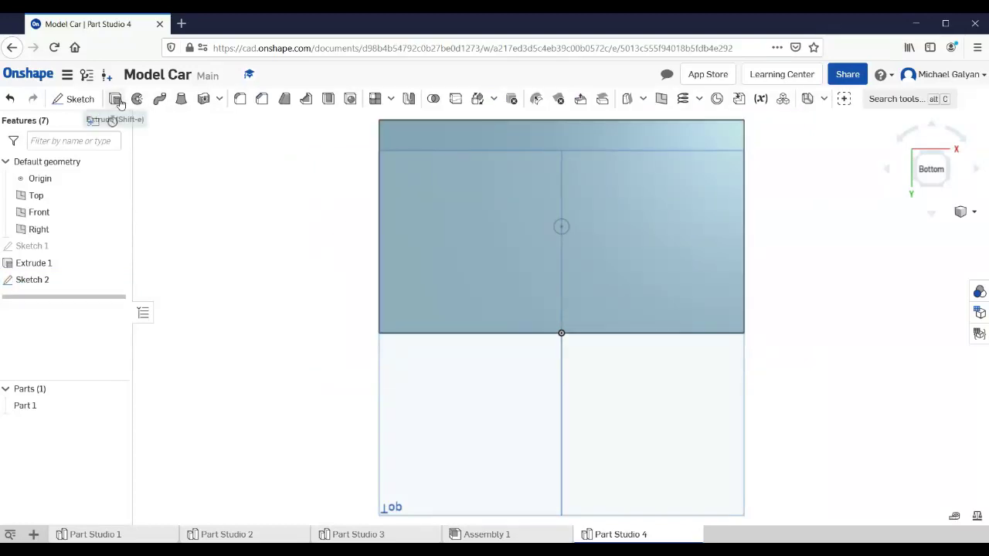
# Extrude Sketch 2's small circle 1 in with Add to form a peg on the roof part
pyautogui.click(116, 99)
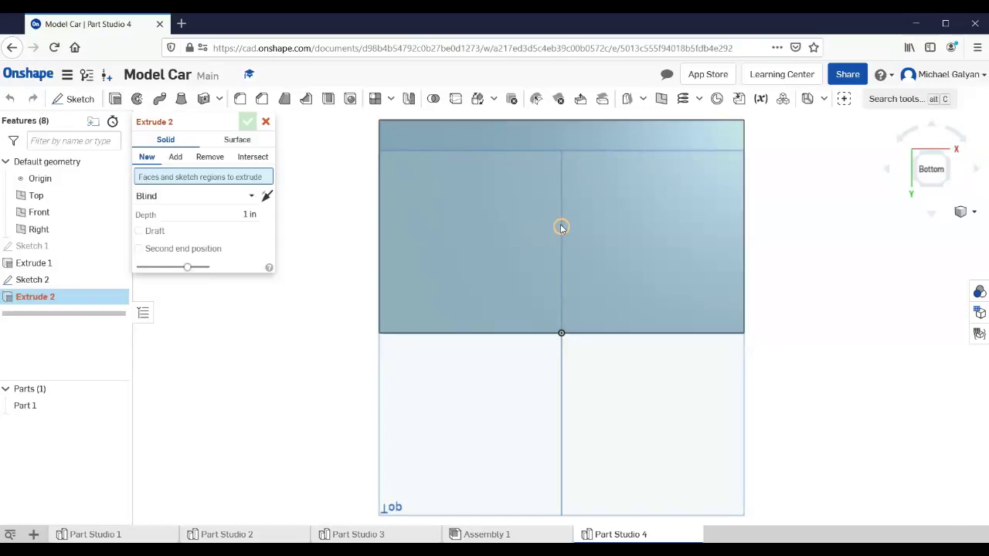
pyautogui.click(561, 227)
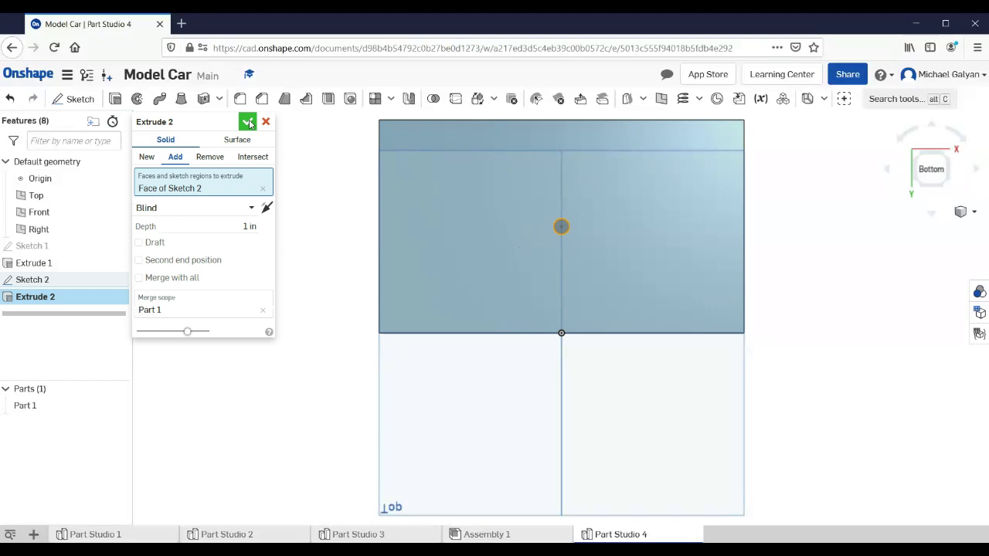
pyautogui.click(248, 122)
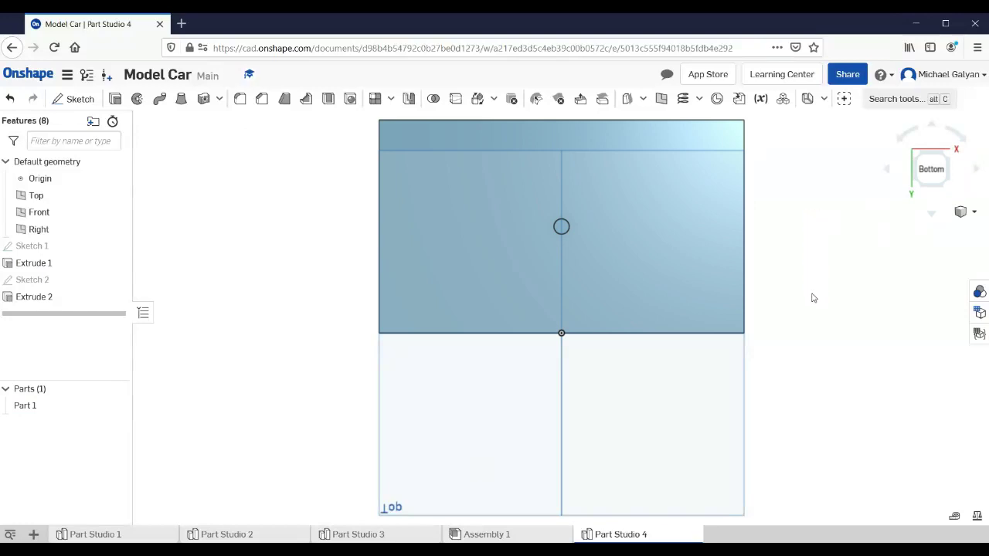
pyautogui.moveTo(812, 298)
pyautogui.mouseDown(button='right')
pyautogui.moveTo(783, 364)
pyautogui.moveTo(595, 395)
pyautogui.mouseUp(button='right')
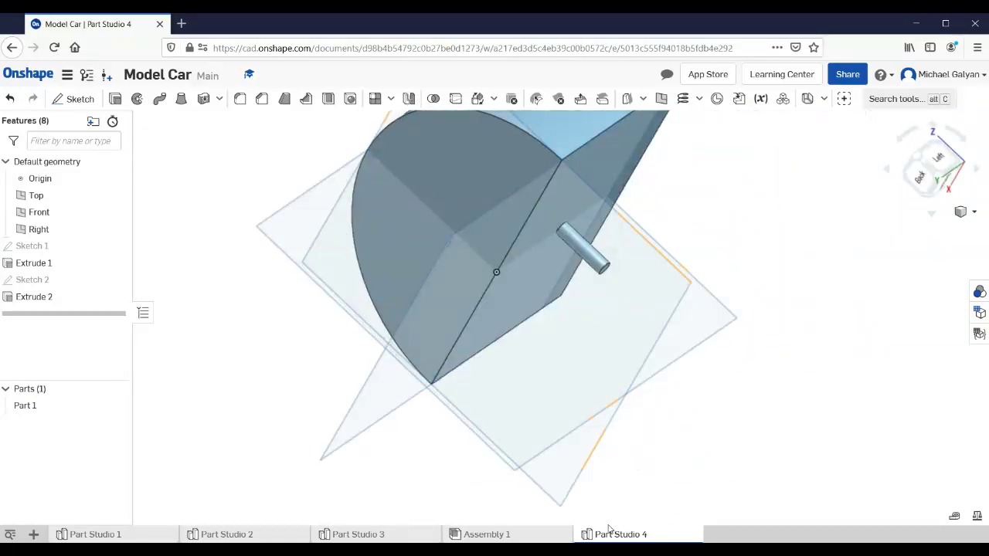
# Switch to Assembly 1 and orbit the car to a front-facing angle
pyautogui.click(512, 538)
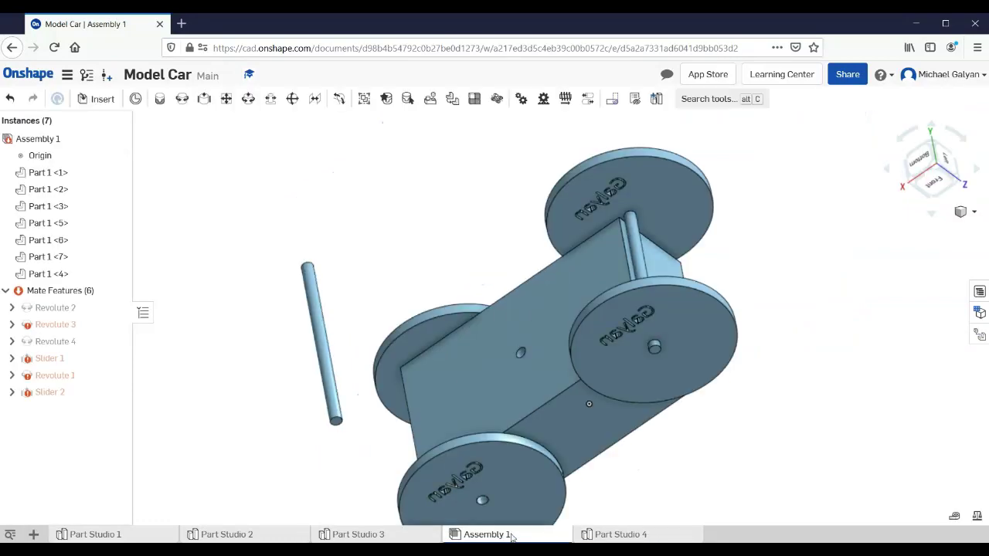
pyautogui.click(20, 293)
pyautogui.click(20, 296)
pyautogui.moveTo(54, 325)
pyautogui.moveTo(764, 442); pyautogui.dragTo(688, 373, button='right')
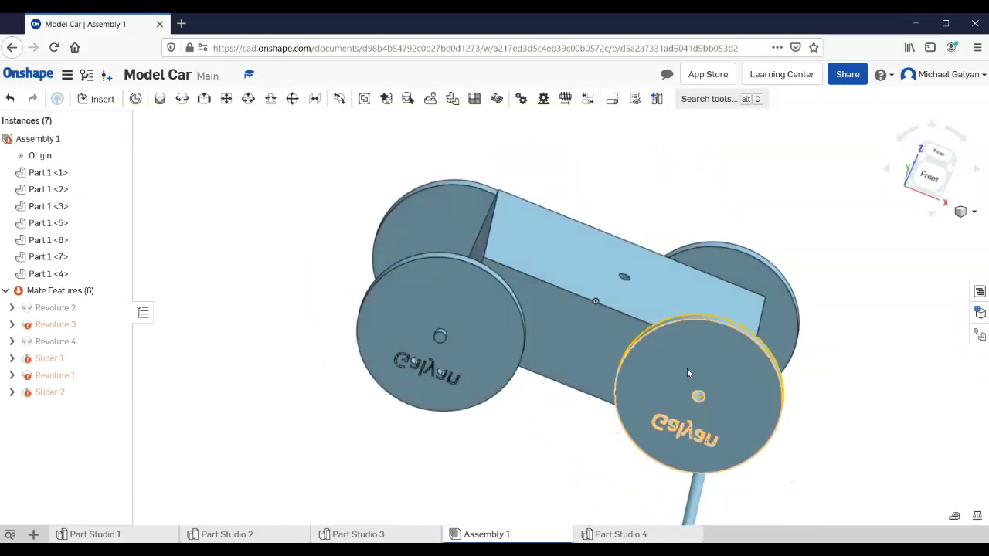
# Insert the Part Studio 4 roof and position it floating just above the car body
pyautogui.click(98, 99)
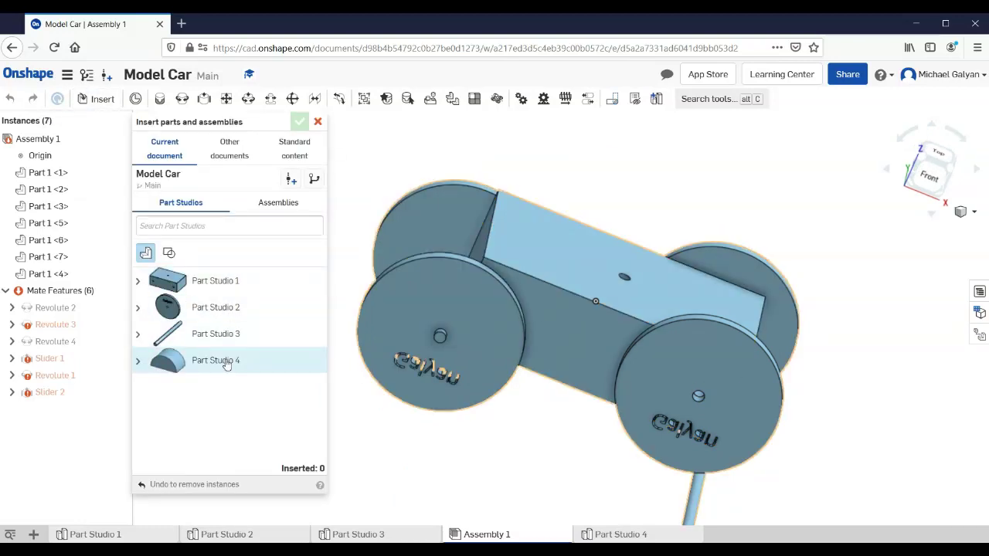
pyautogui.click(224, 360)
pyautogui.click(507, 417)
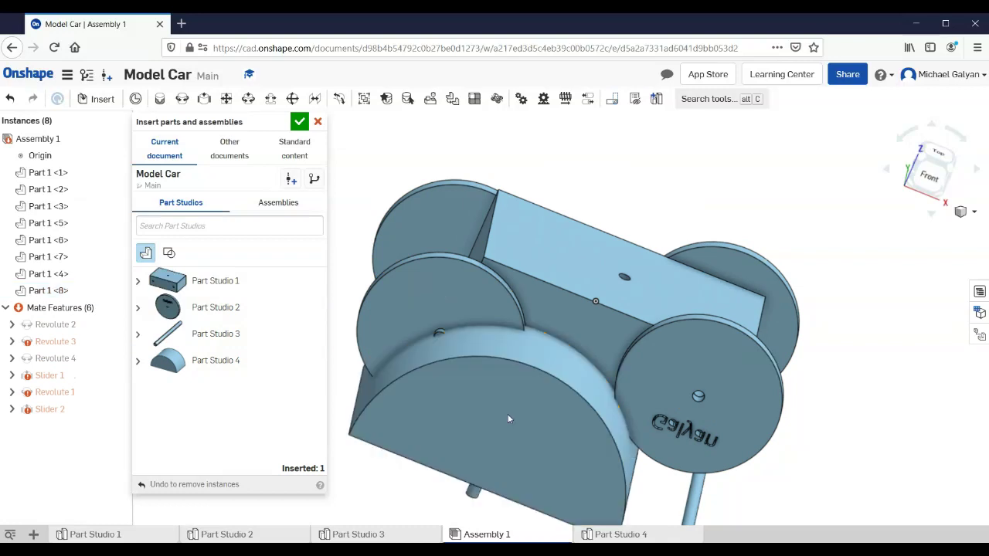
pyautogui.moveTo(508, 415); pyautogui.dragTo(647, 243)
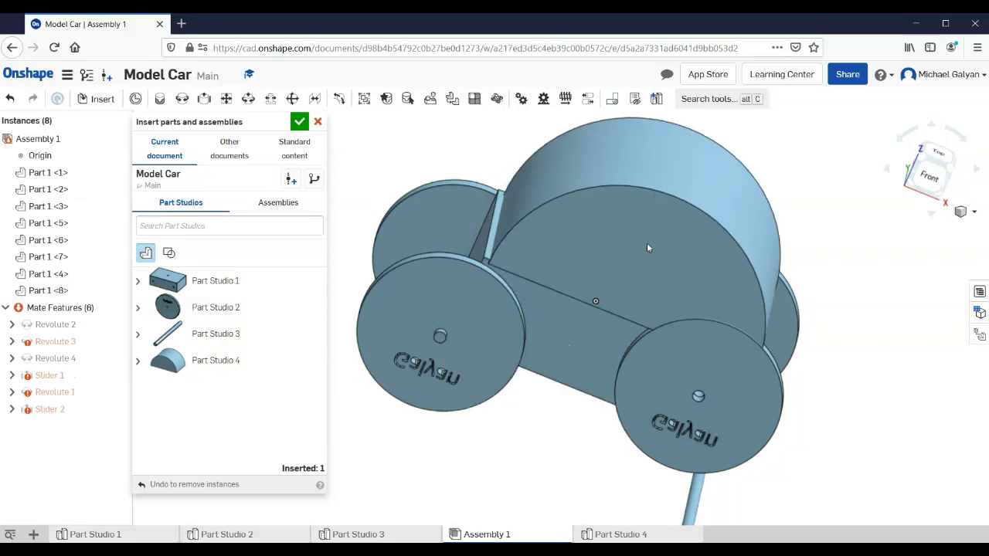
pyautogui.scroll(-2, 829, 287)
pyautogui.scroll(-3, 830, 286)
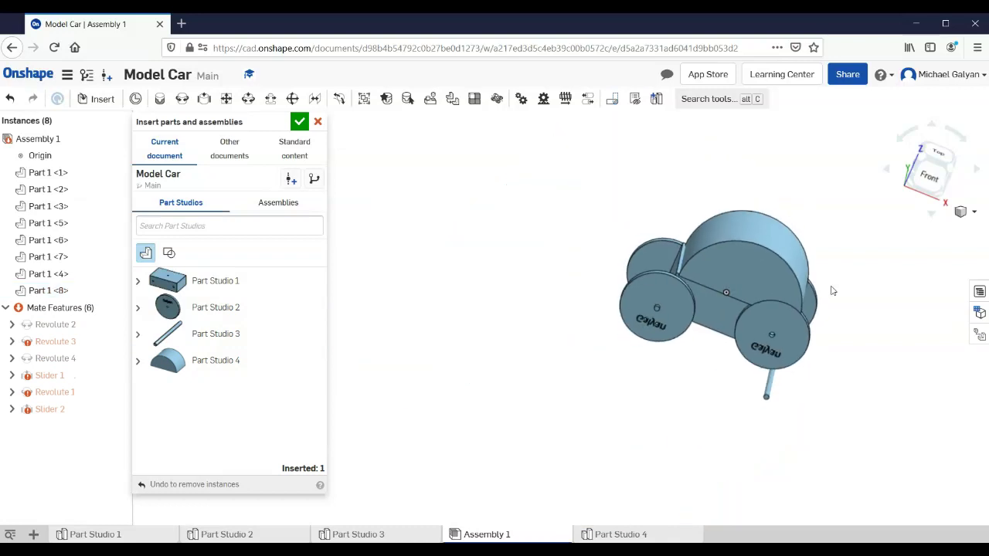
pyautogui.moveTo(750, 269); pyautogui.dragTo(780, 185)
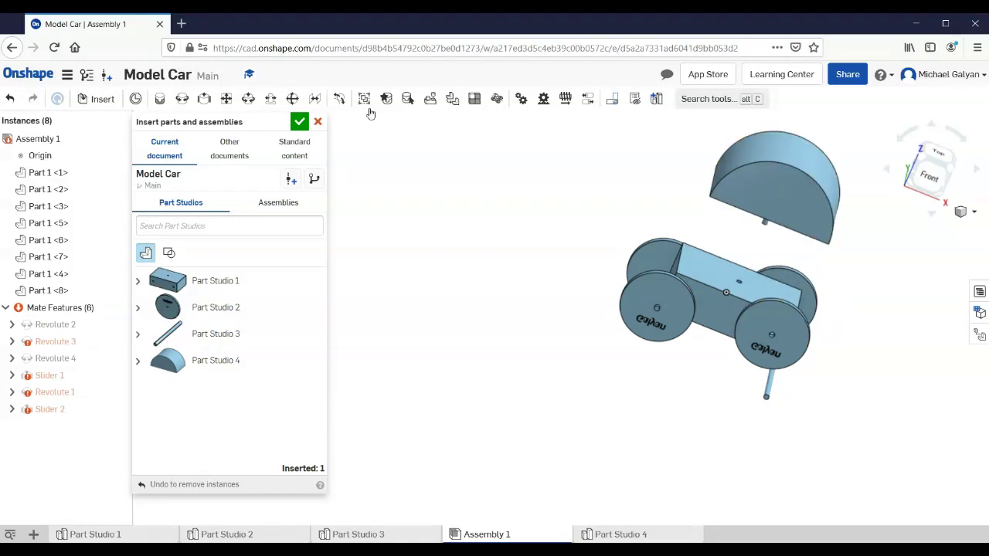
pyautogui.click(299, 122)
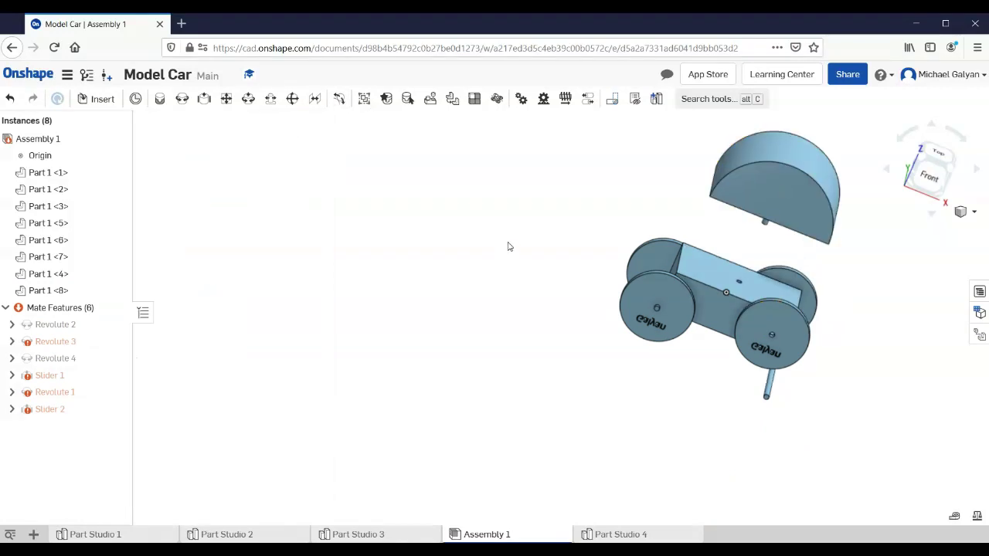
# Snap the view to the left side to see the roof floating above the car
pyautogui.hotkey('shift', '3')
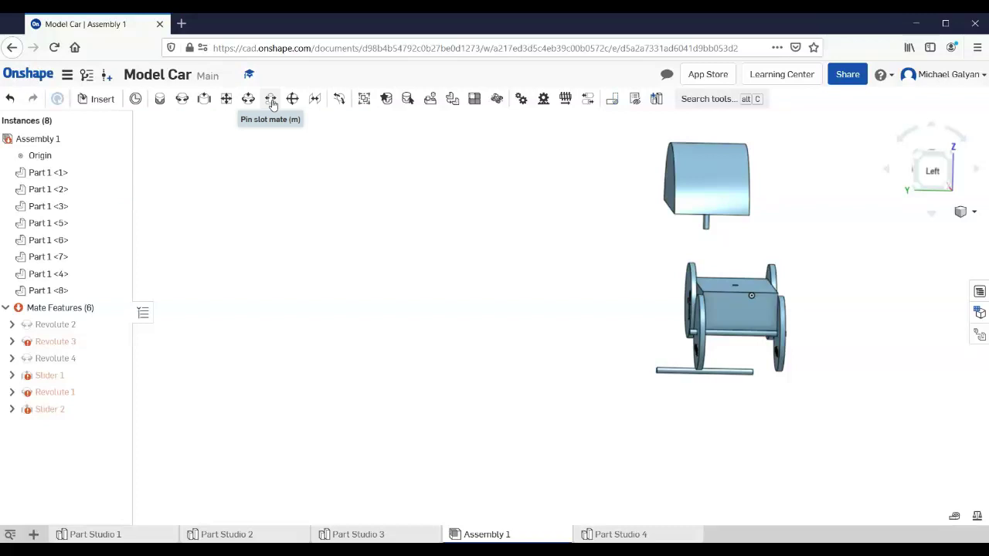
pyautogui.moveTo(248, 99)
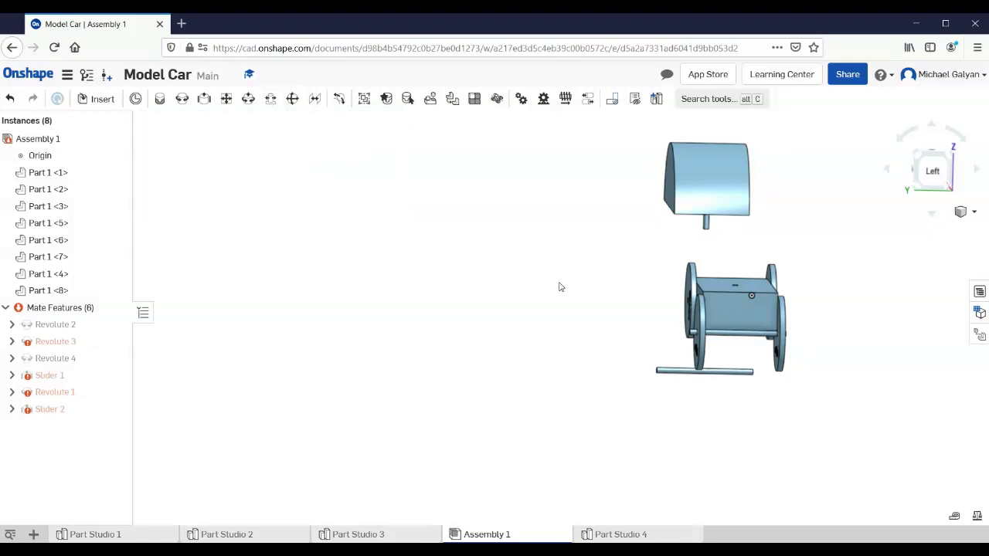
# Start a Cylindrical mate between the roof pin's bottom end and the car body's hole
pyautogui.click(249, 104)
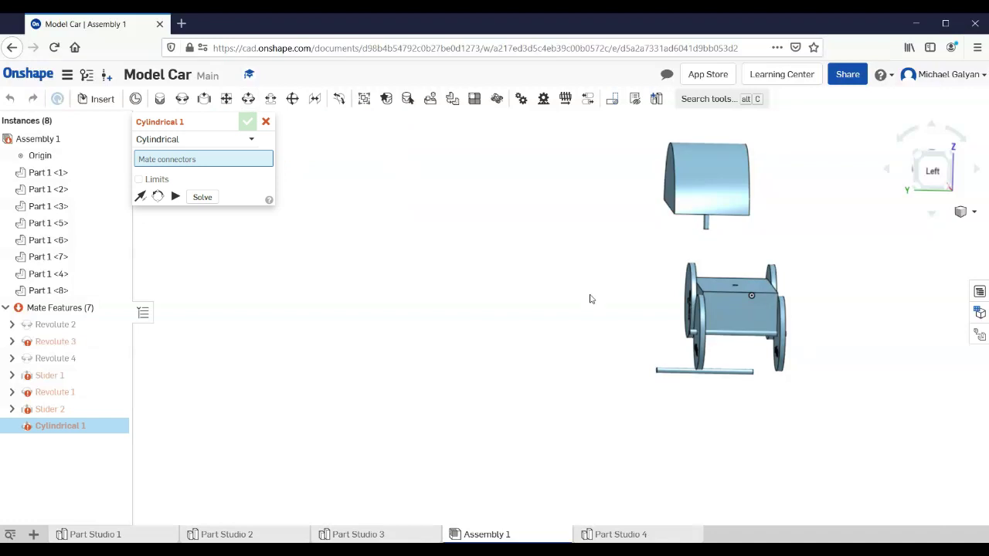
pyautogui.moveTo(644, 288)
pyautogui.mouseDown(button='right')
pyautogui.moveTo(642, 239)
pyautogui.moveTo(657, 248)
pyautogui.mouseUp(button='right')
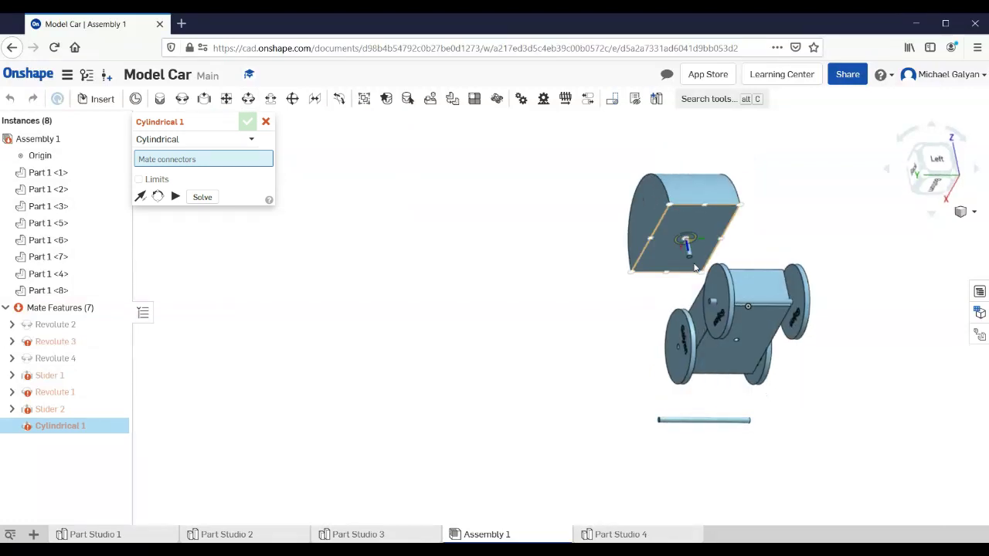
pyautogui.scroll(5, 680, 259)
pyautogui.scroll(2, 694, 268)
pyautogui.scroll(2, 694, 268)
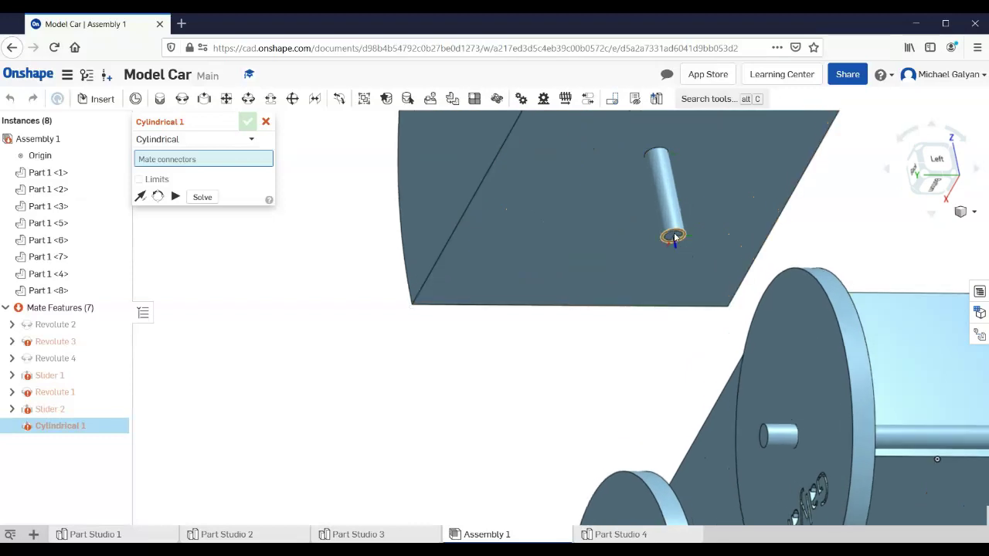
pyautogui.click(674, 238)
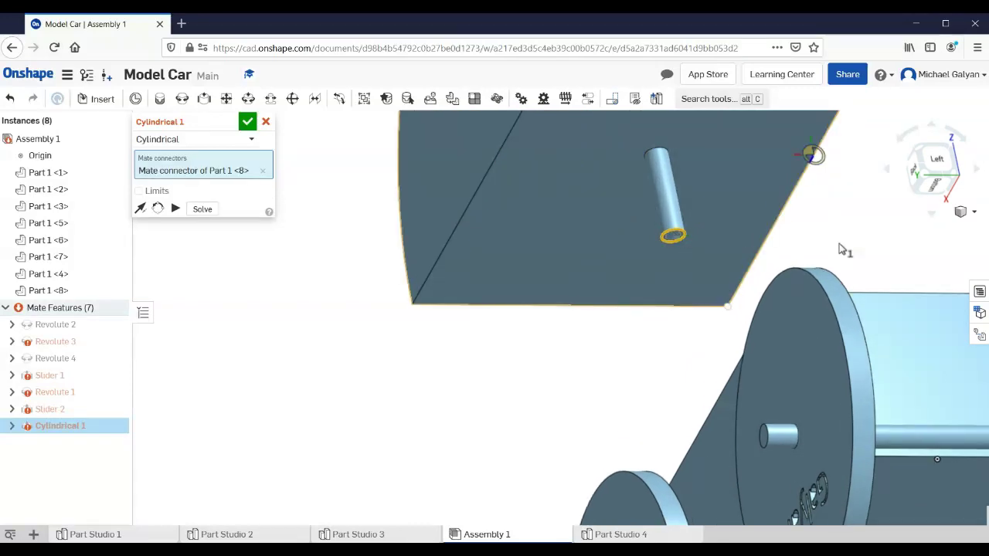
pyautogui.moveTo(842, 249); pyautogui.dragTo(844, 300, button='right')
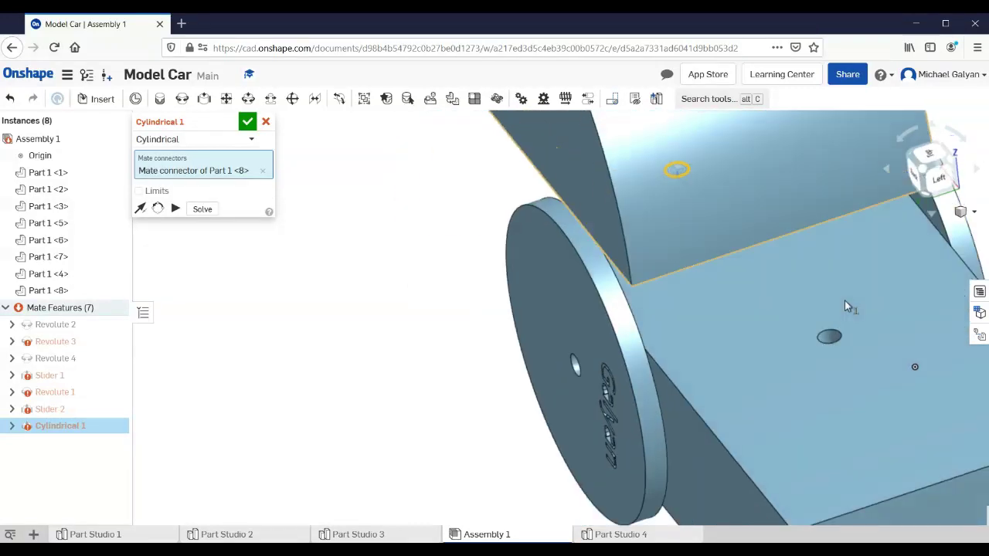
pyautogui.click(832, 343)
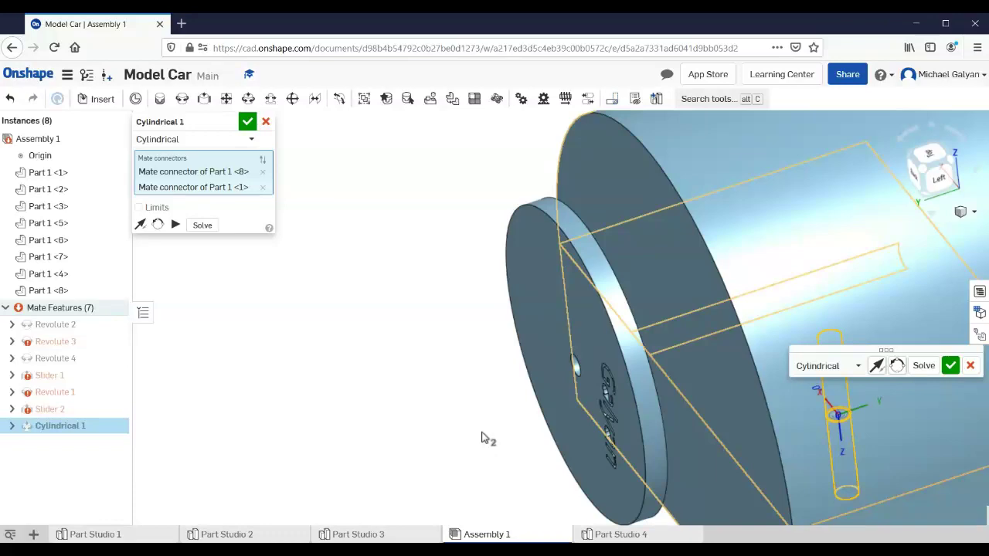
# Check the roof's orientation on the pin and commit the Cylindrical 1 mate
pyautogui.scroll(-5, 480, 438)
pyautogui.moveTo(486, 435)
pyautogui.mouseDown(button='right')
pyautogui.moveTo(533, 411)
pyautogui.moveTo(564, 351)
pyautogui.moveTo(413, 393)
pyautogui.mouseUp(button='right')
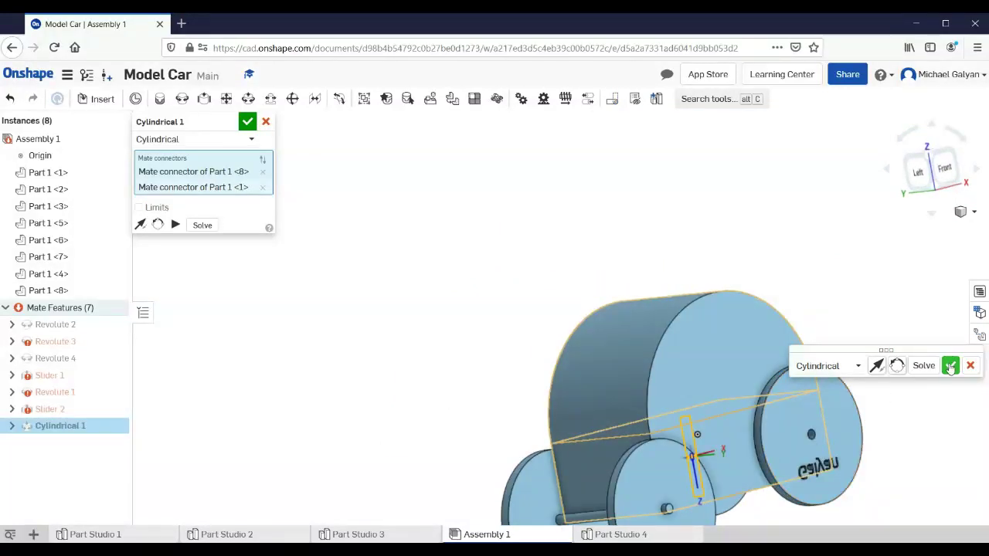
pyautogui.click(877, 367)
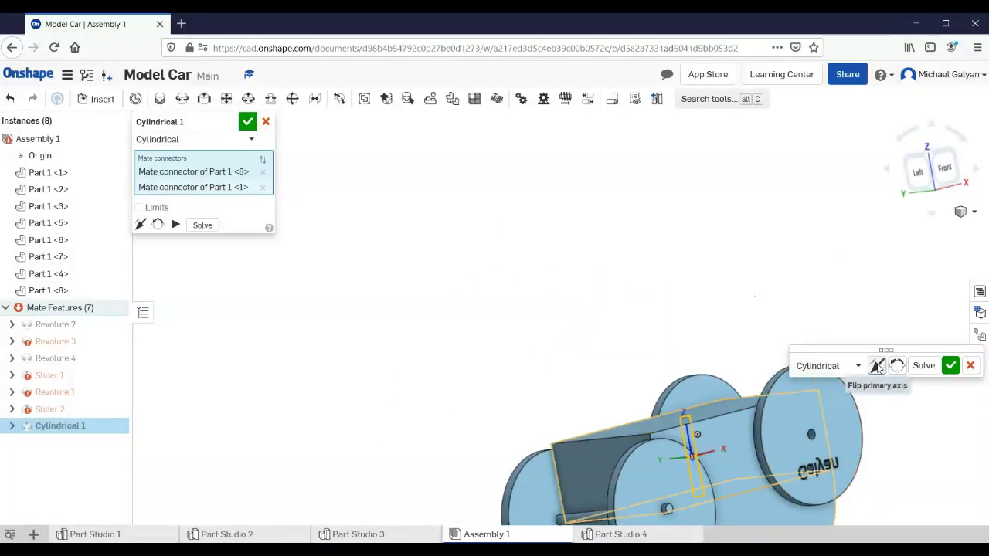
pyautogui.click(876, 367)
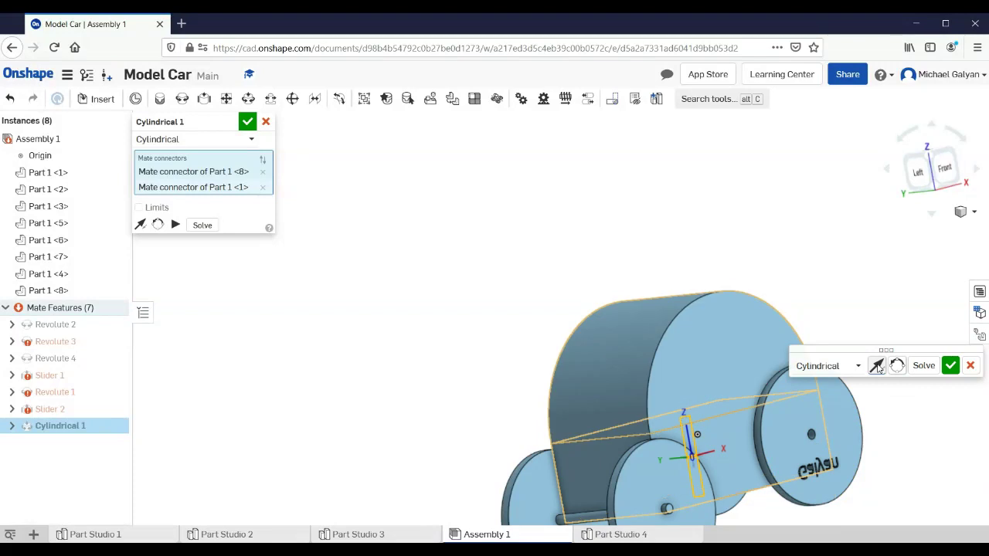
pyautogui.click(951, 366)
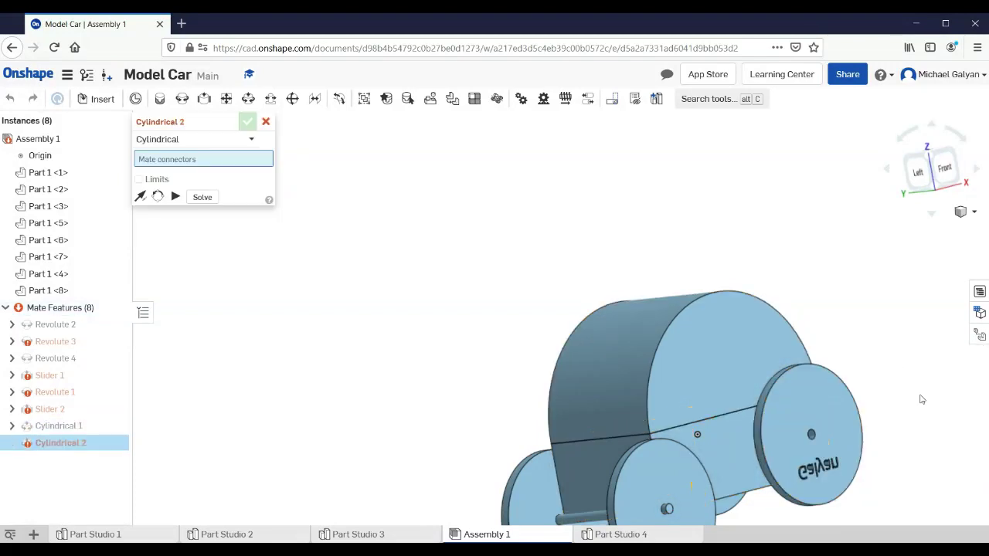
pyautogui.moveTo(921, 399)
pyautogui.mouseDown(button='right')
pyautogui.moveTo(891, 393)
pyautogui.moveTo(916, 379)
pyautogui.mouseUp(button='right')
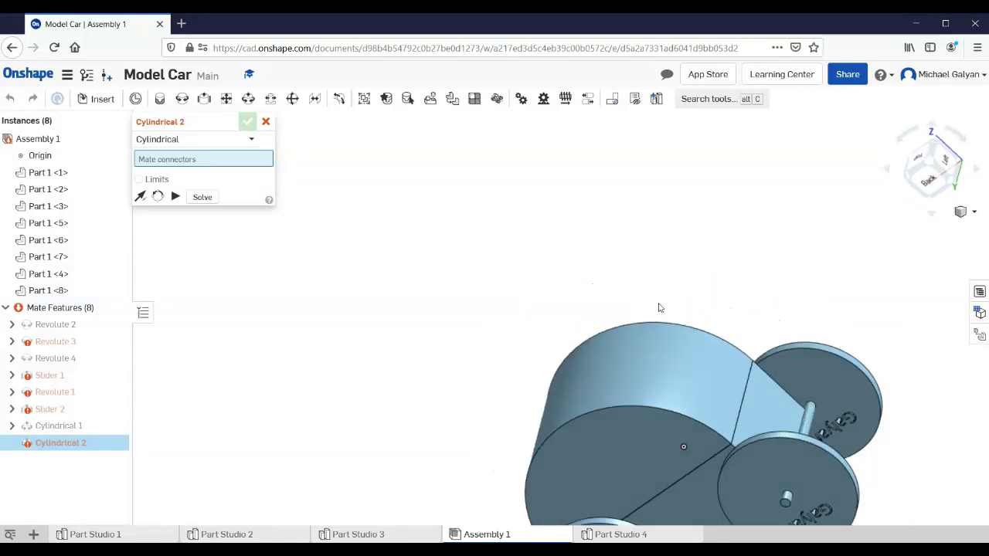
pyautogui.moveTo(659, 308); pyautogui.dragTo(791, 223, button='right')
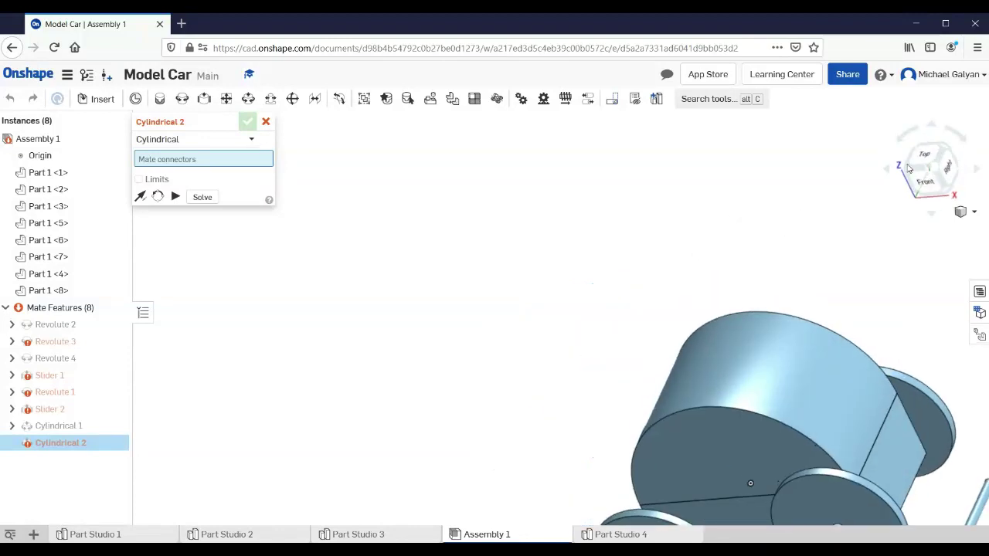
pyautogui.click(910, 169)
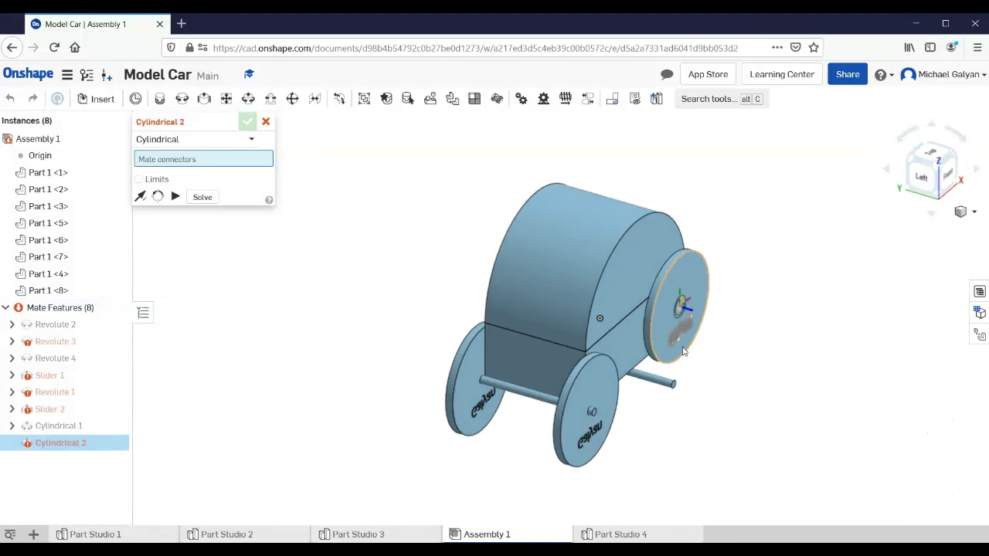